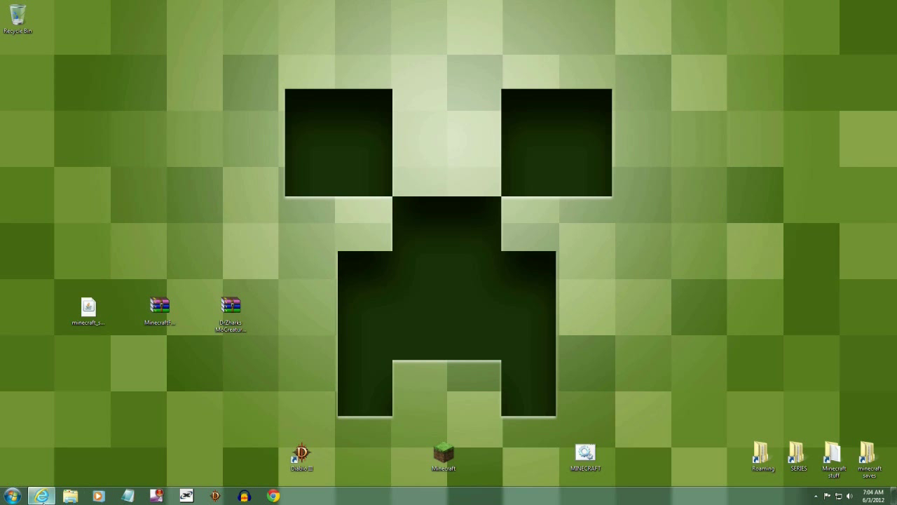
# Try to download minecraft_server.jar from the minecraft.net download page and save it to the Desktop.
pyautogui.click(49, 493)
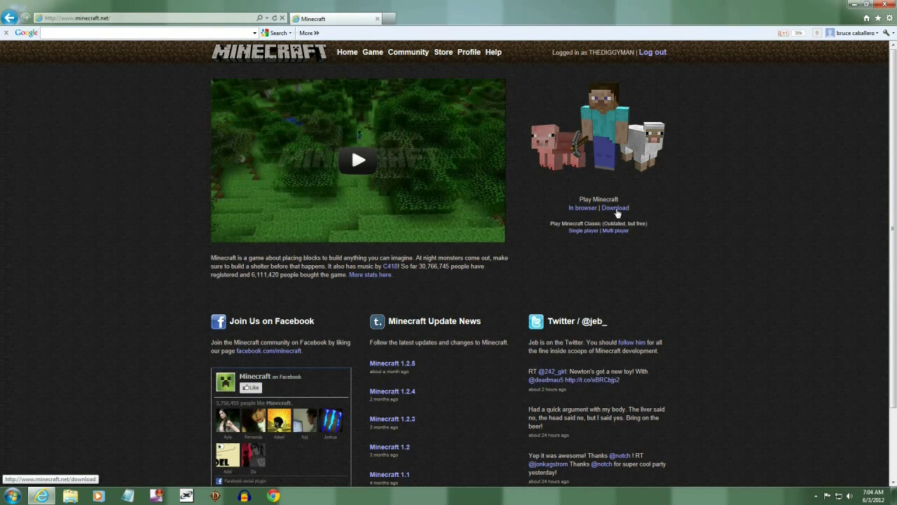
pyautogui.click(616, 208)
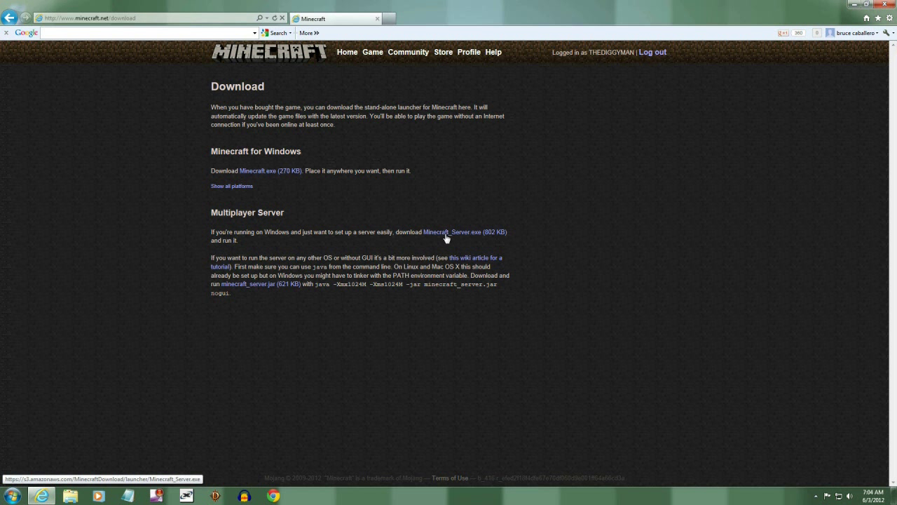
pyautogui.click(253, 288)
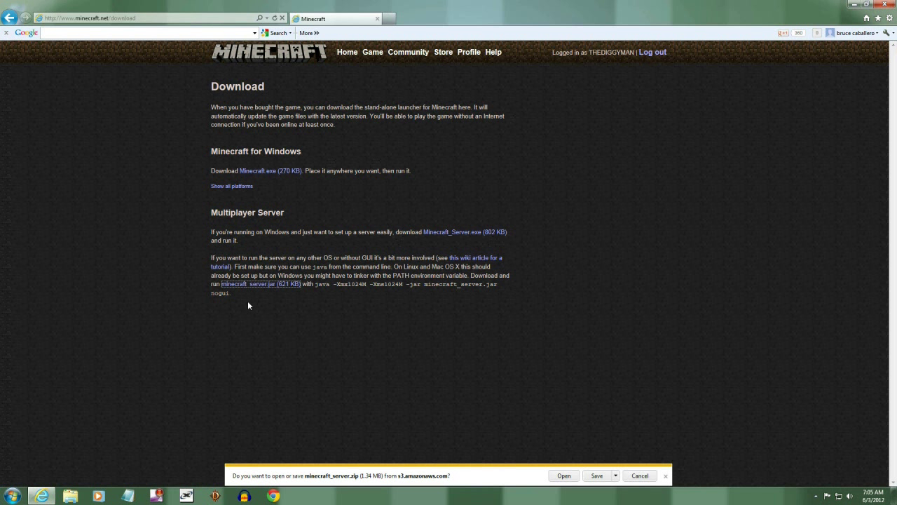
pyautogui.click(615, 475)
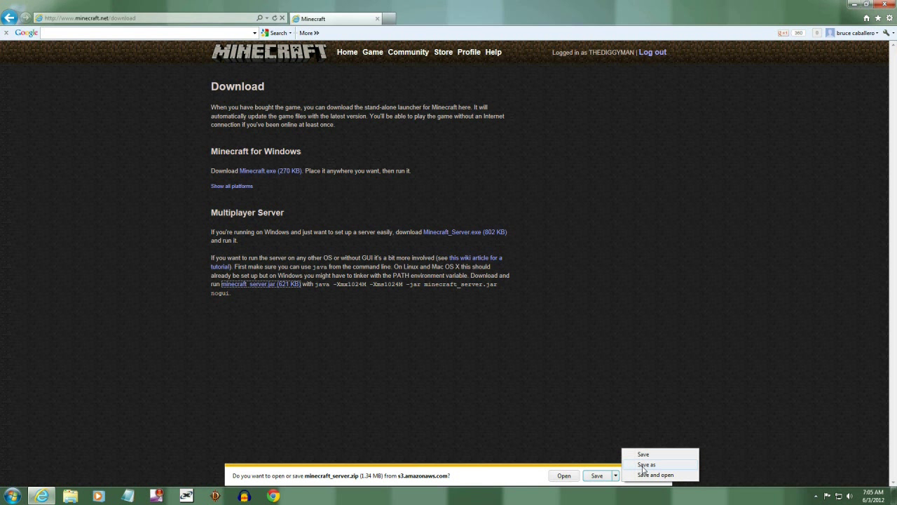
pyautogui.click(645, 464)
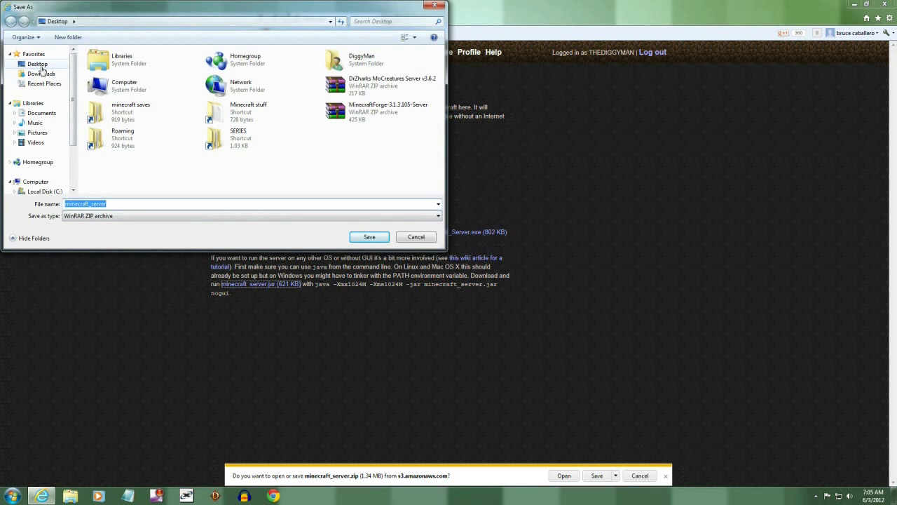
pyautogui.click(39, 65)
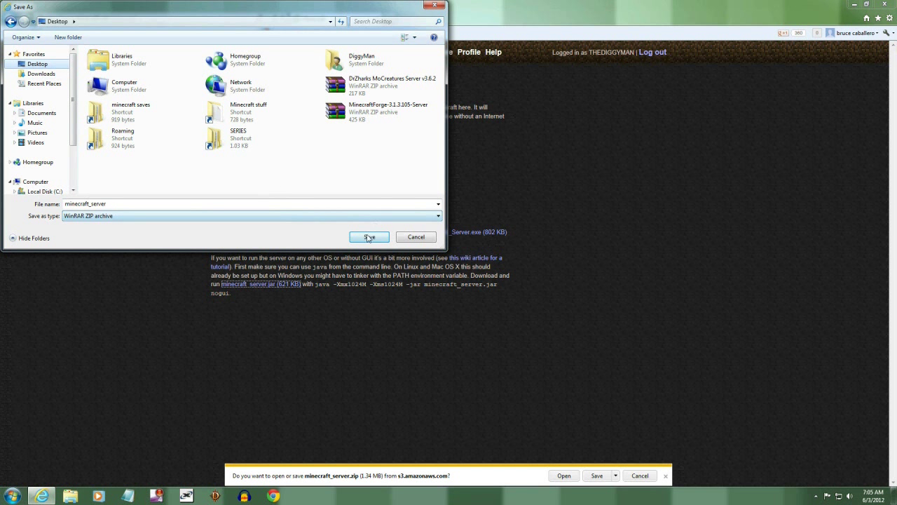
pyautogui.click(435, 5)
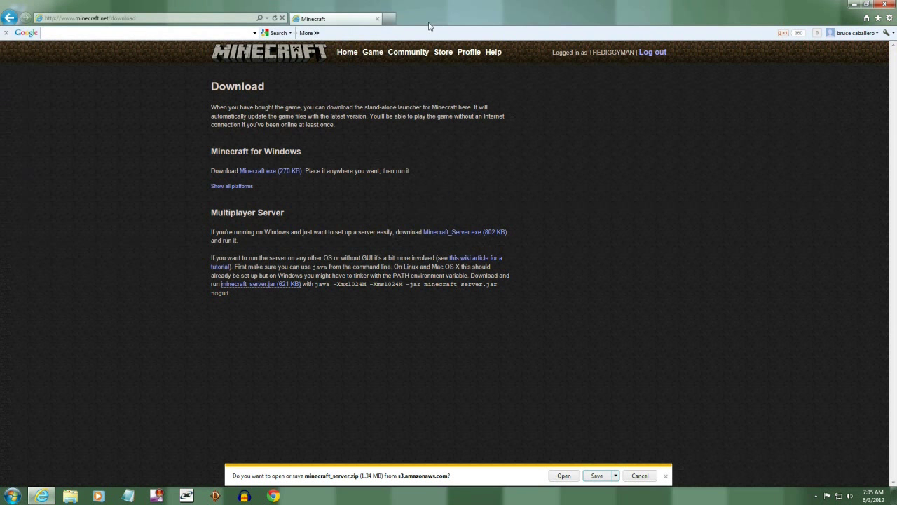
pyautogui.click(854, 4)
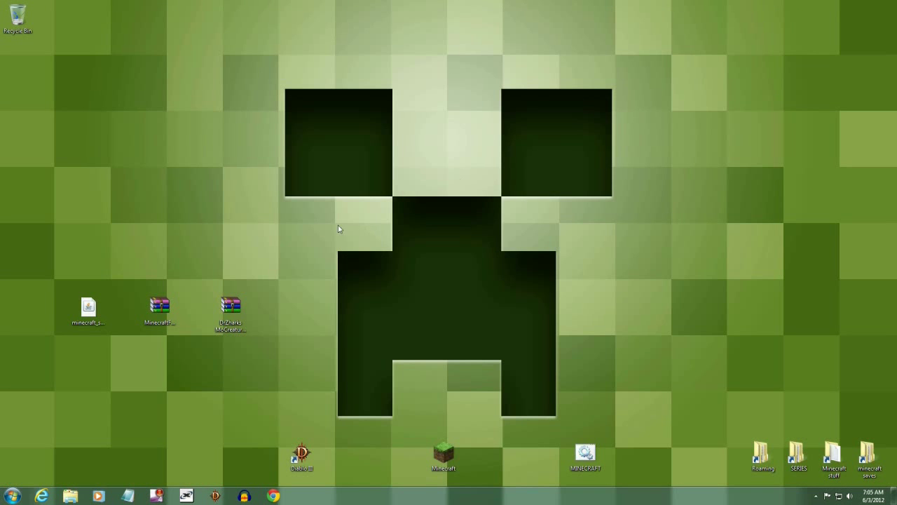
pyautogui.click(87, 326)
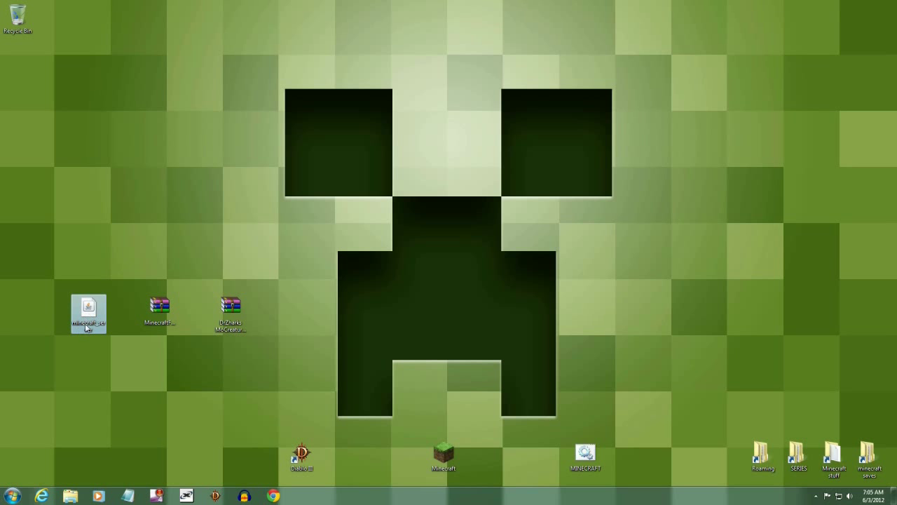
pyautogui.moveTo(86, 325); pyautogui.dragTo(99, 308)
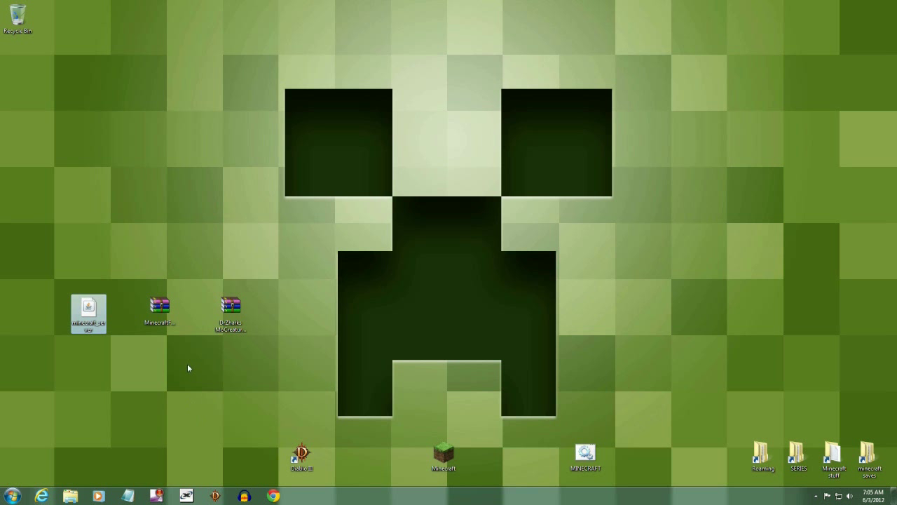
pyautogui.click(160, 314)
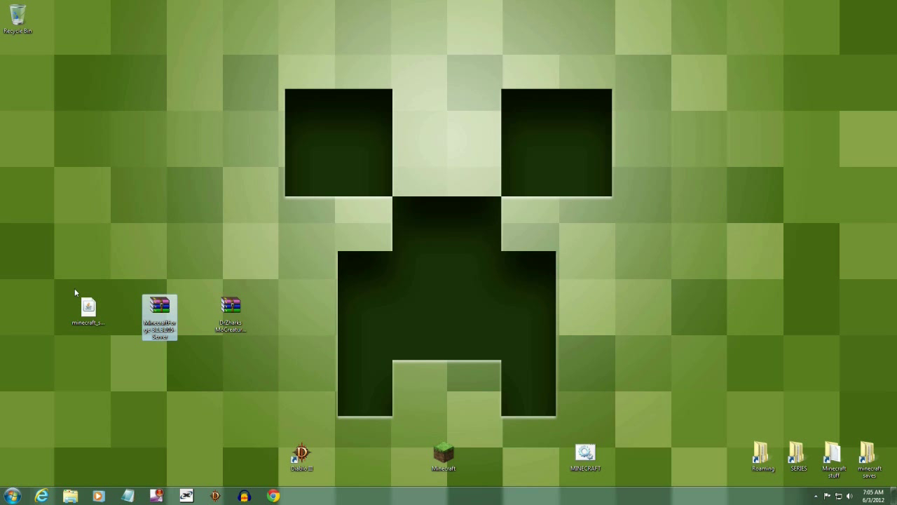
pyautogui.click(229, 315)
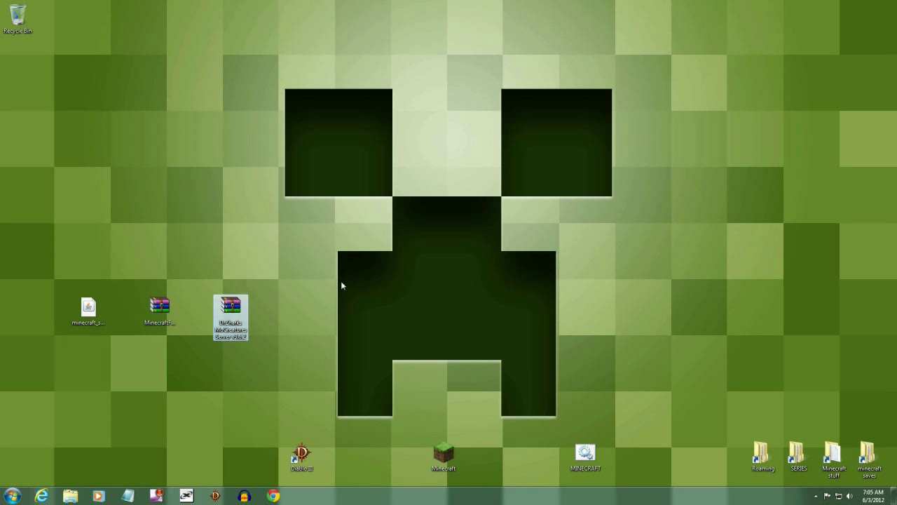
pyautogui.click(254, 339)
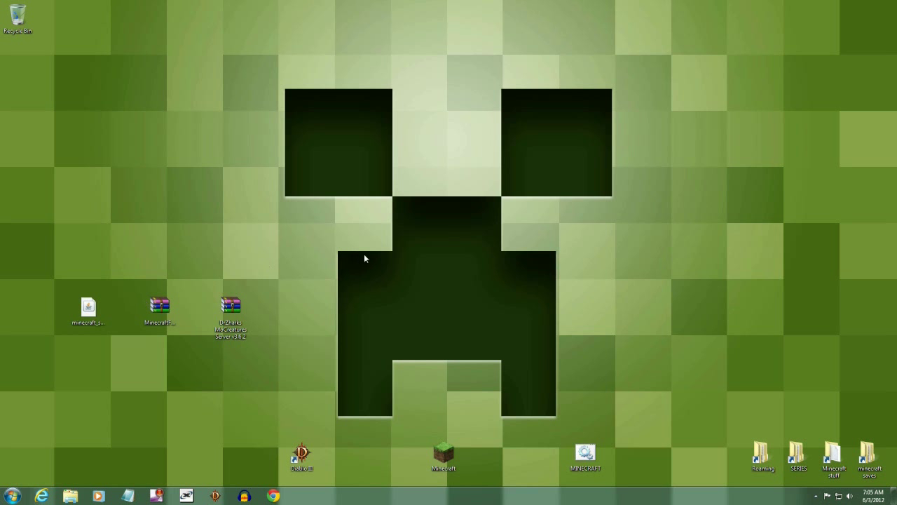
# Create a new folder on the desktop named MO'CREATURES SERVER.
pyautogui.rightClick(356, 220)
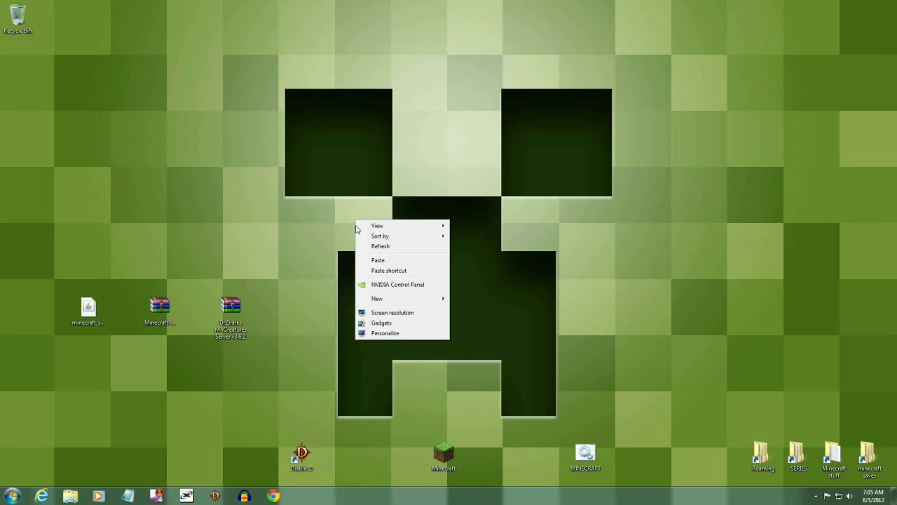
pyautogui.moveTo(375, 302)
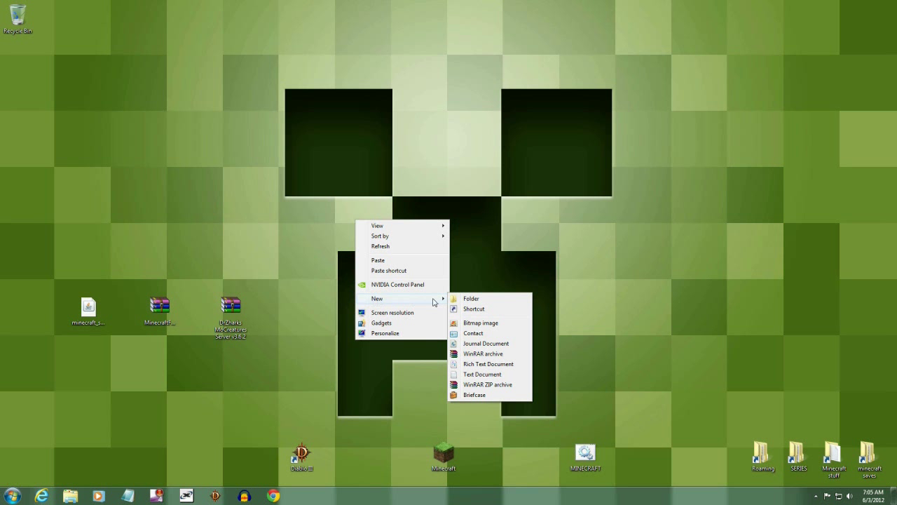
pyautogui.click(475, 300)
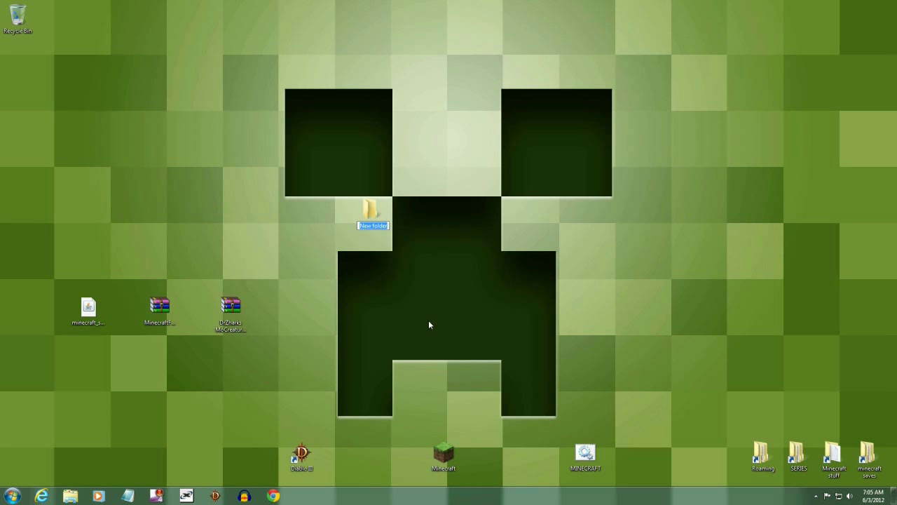
pyautogui.write("MO'CREATURE")
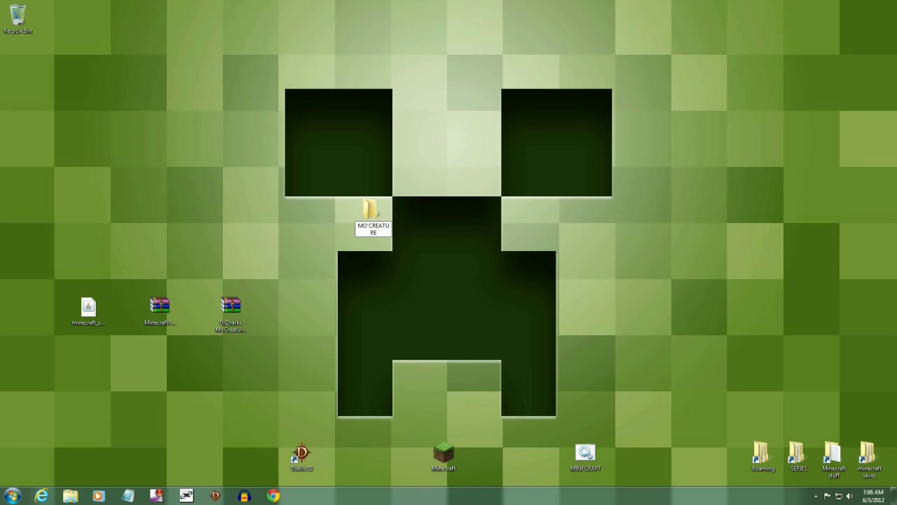
pyautogui.write('S SERVER')
pyautogui.press('Return')
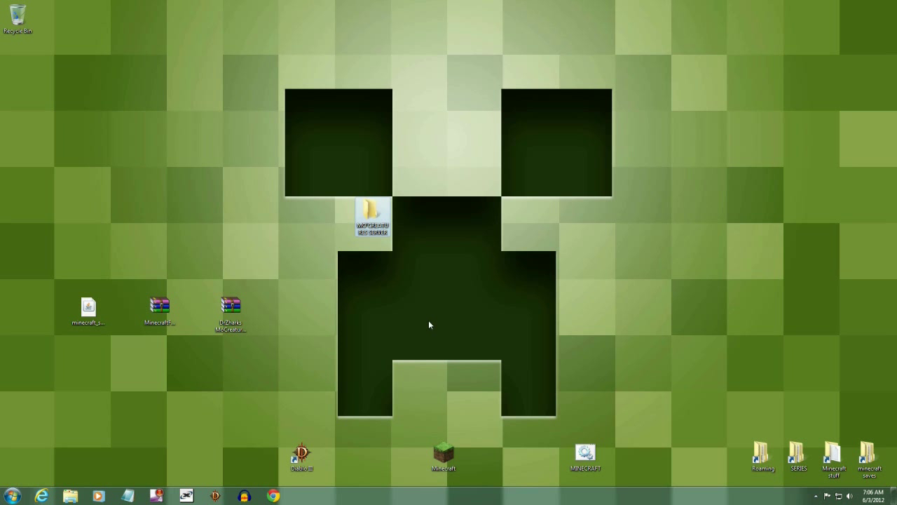
pyautogui.click(351, 284)
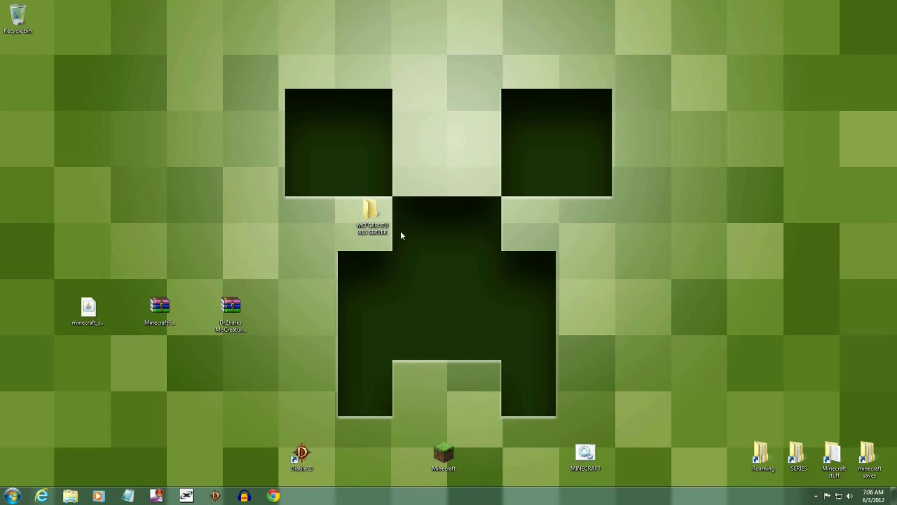
# Open the MO'CREATURES SERVER folder and move the minecraft_server jar file from the desktop into it.
pyautogui.doubleClick(376, 218)
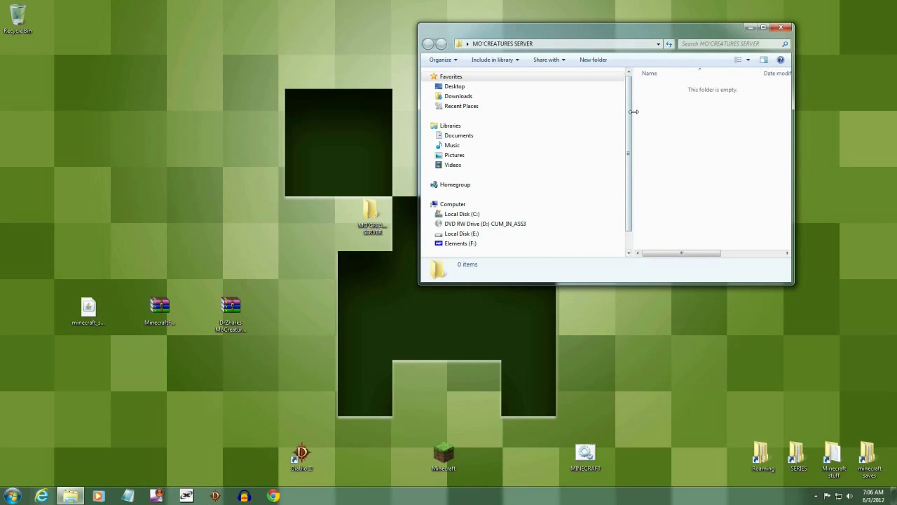
pyautogui.moveTo(629, 112); pyautogui.dragTo(502, 112)
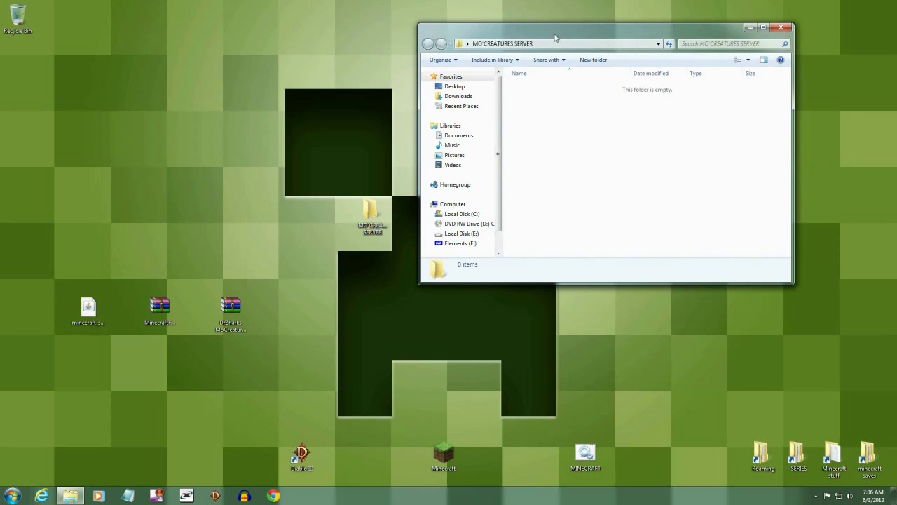
pyautogui.moveTo(557, 35); pyautogui.dragTo(517, 92)
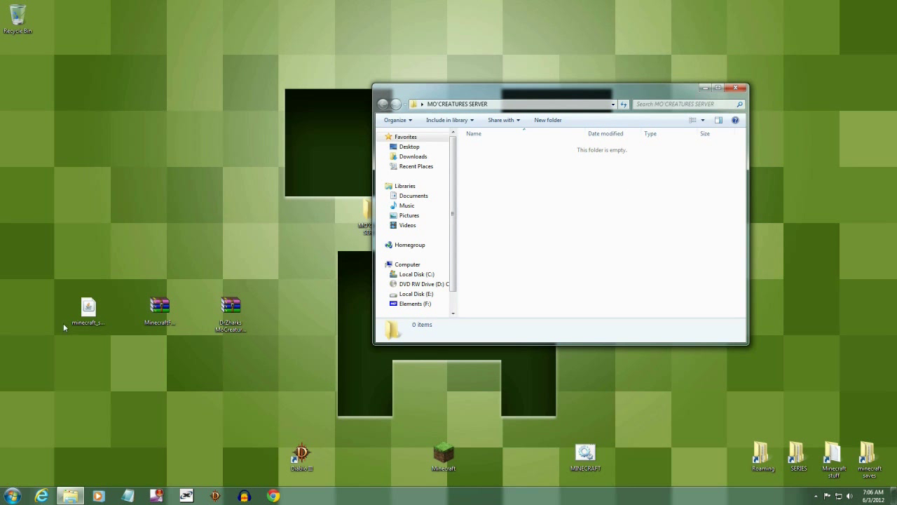
pyautogui.click(88, 314)
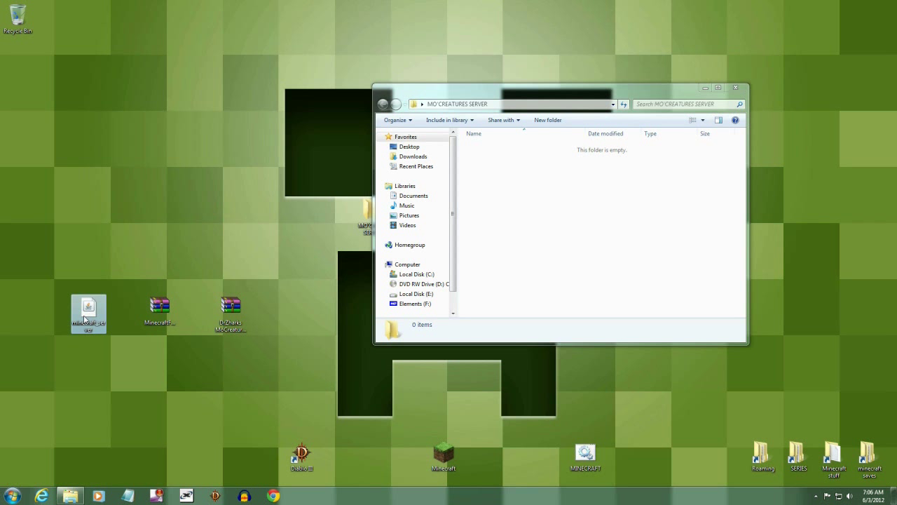
pyautogui.moveTo(89, 314); pyautogui.dragTo(499, 195)
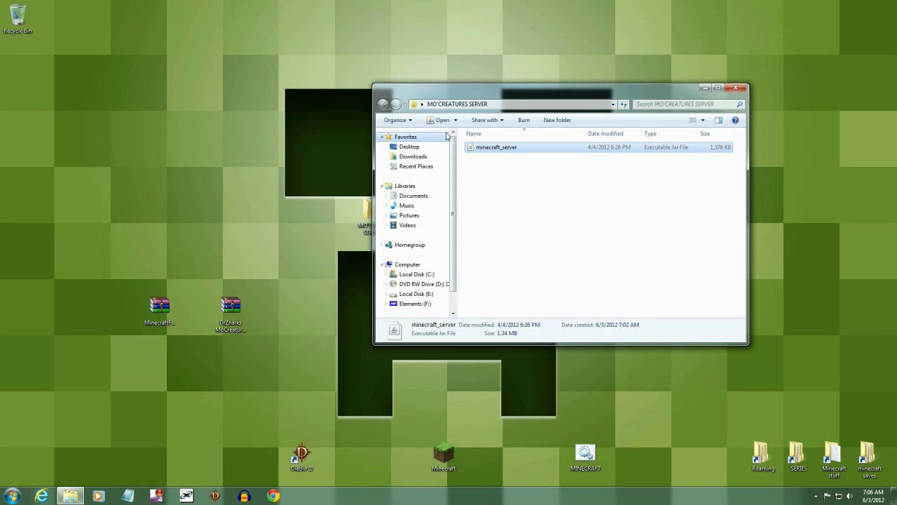
# Run minecraft_server from the folder to generate the server files and world, and shut the server down with the STOP command.
pyautogui.moveTo(503, 96); pyautogui.dragTo(482, 102)
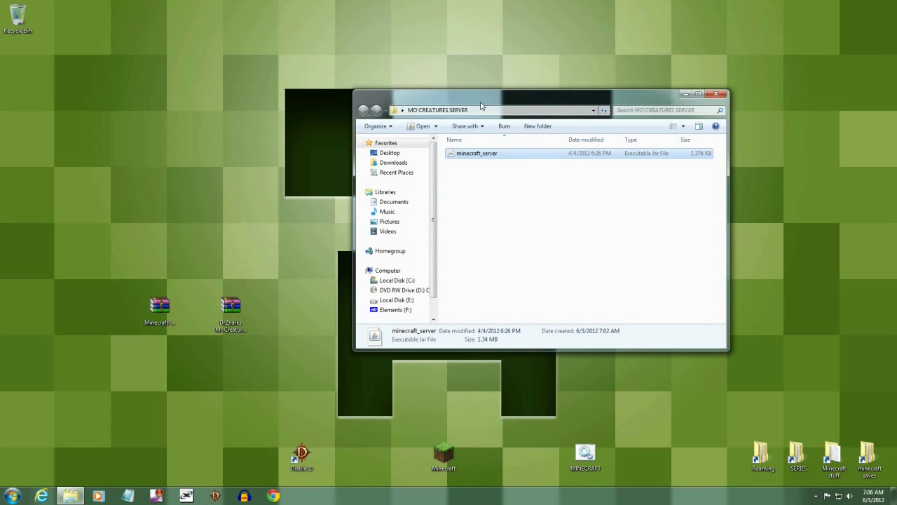
pyautogui.doubleClick(483, 153)
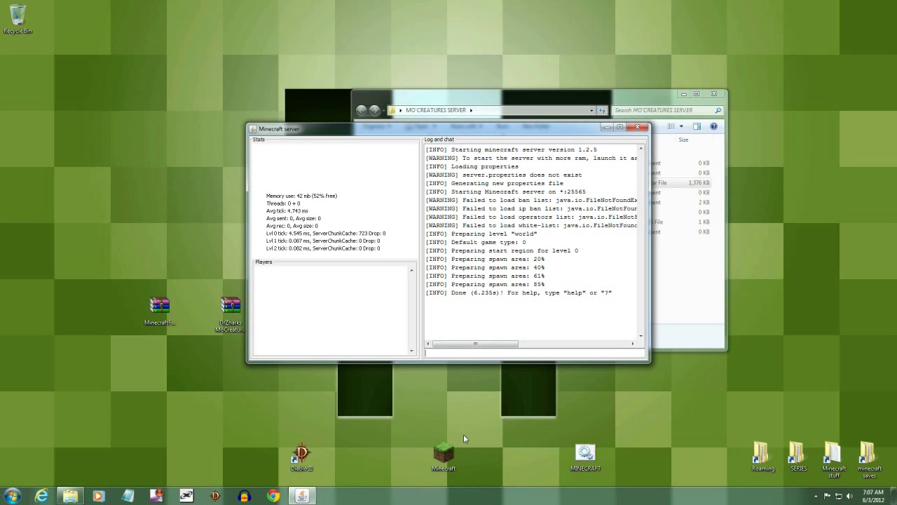
pyautogui.write('STOP')
pyautogui.press('Return')
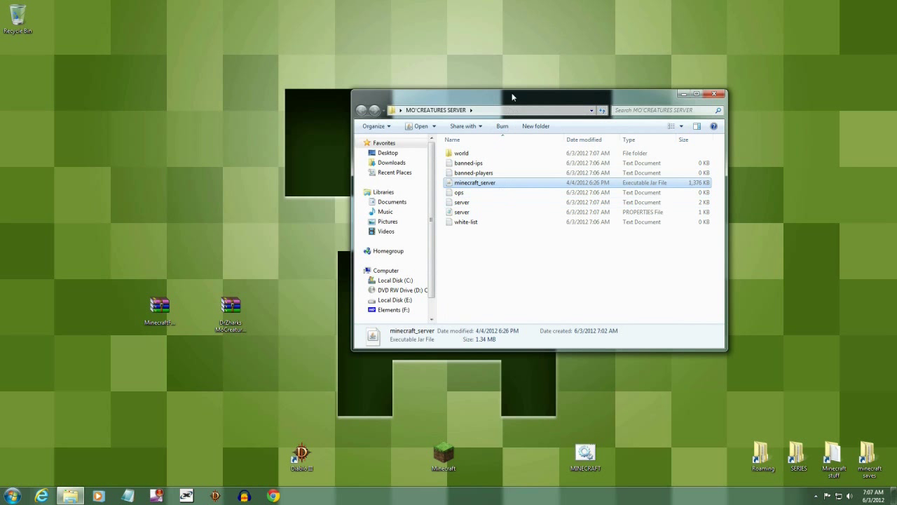
# Open the minecraft_server jar file as an archive in WinRAR.
pyautogui.moveTo(511, 100); pyautogui.dragTo(581, 133)
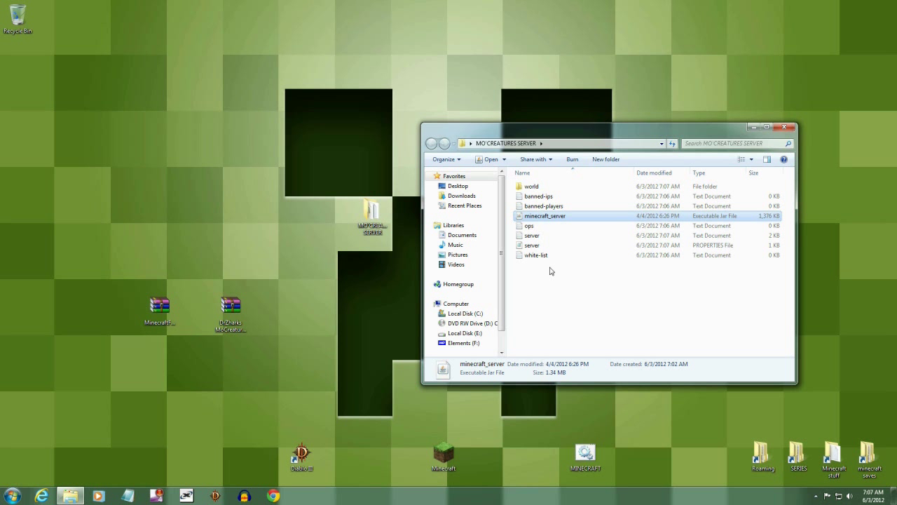
pyautogui.moveTo(596, 133); pyautogui.dragTo(537, 133)
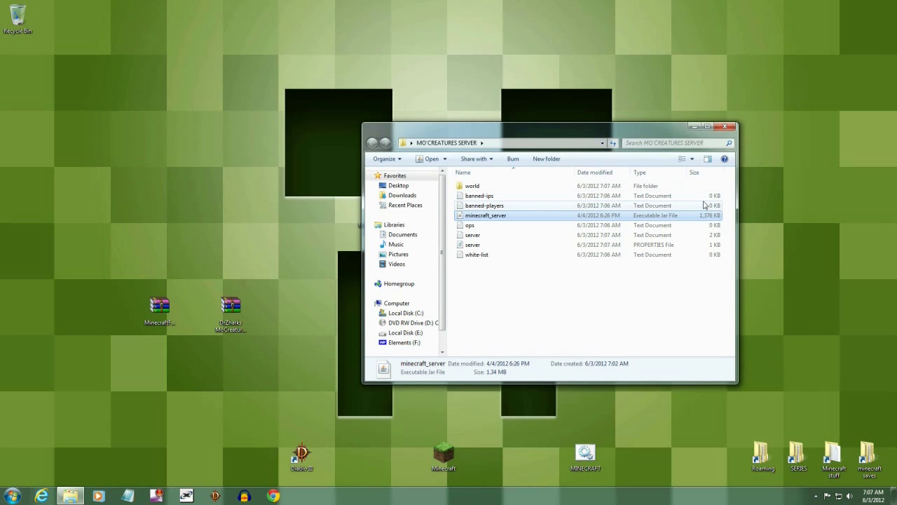
pyautogui.rightClick(472, 218)
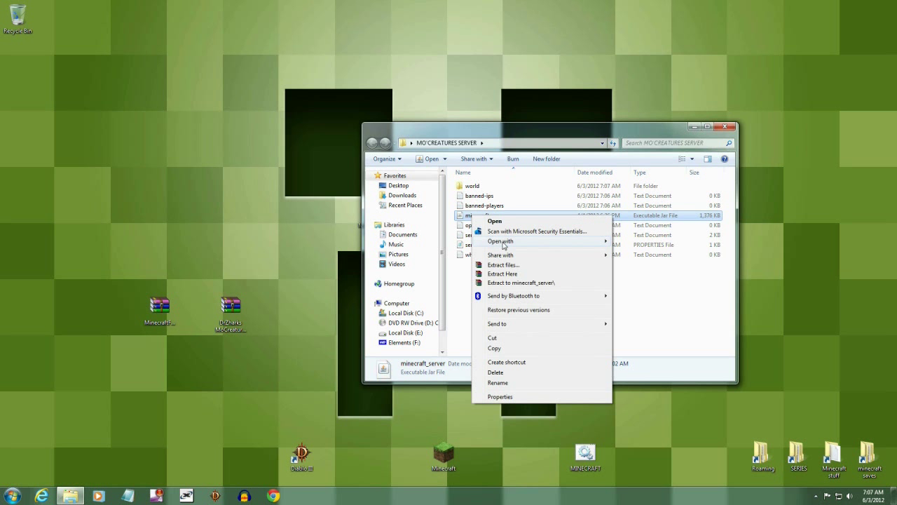
pyautogui.moveTo(503, 243)
pyautogui.click(628, 252)
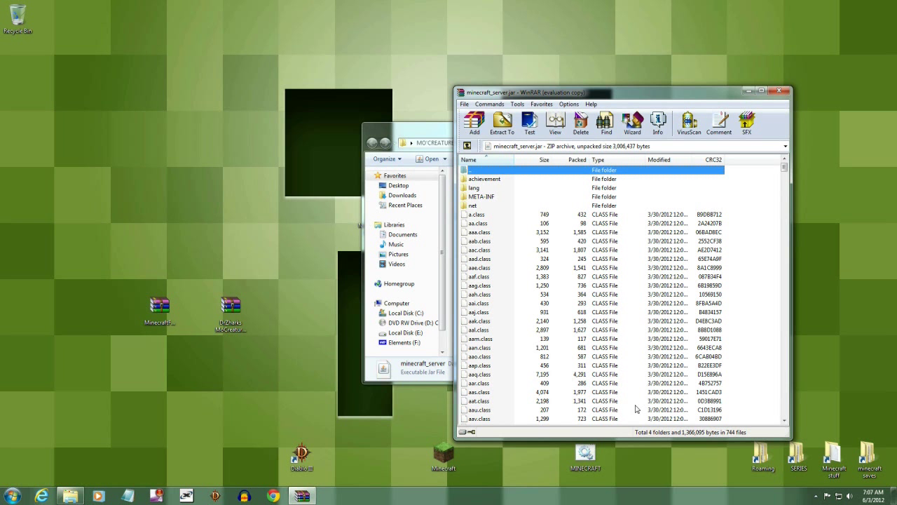
# Add all files from the MinecraftForge-3.1.3.105-Server zip on the desktop to minecraft_server.jar, and close the Forge archive.
pyautogui.doubleClick(161, 314)
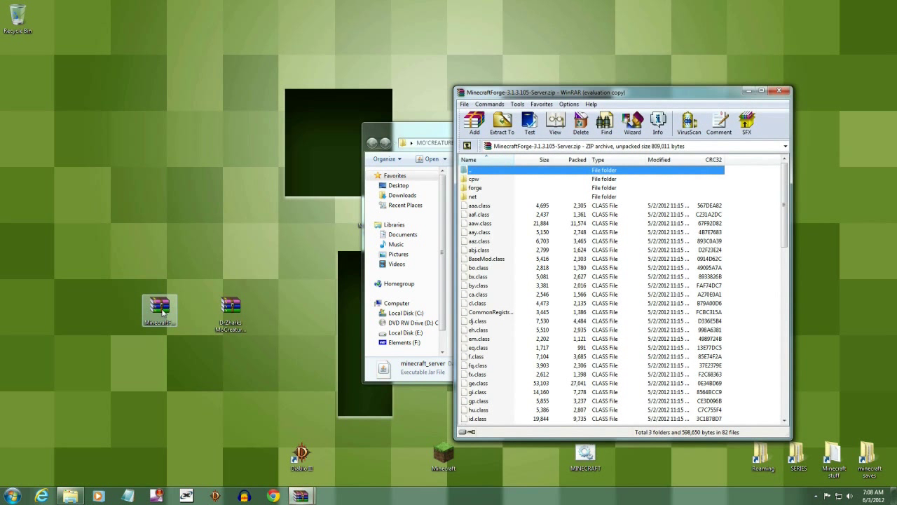
pyautogui.moveTo(572, 95); pyautogui.dragTo(125, 71)
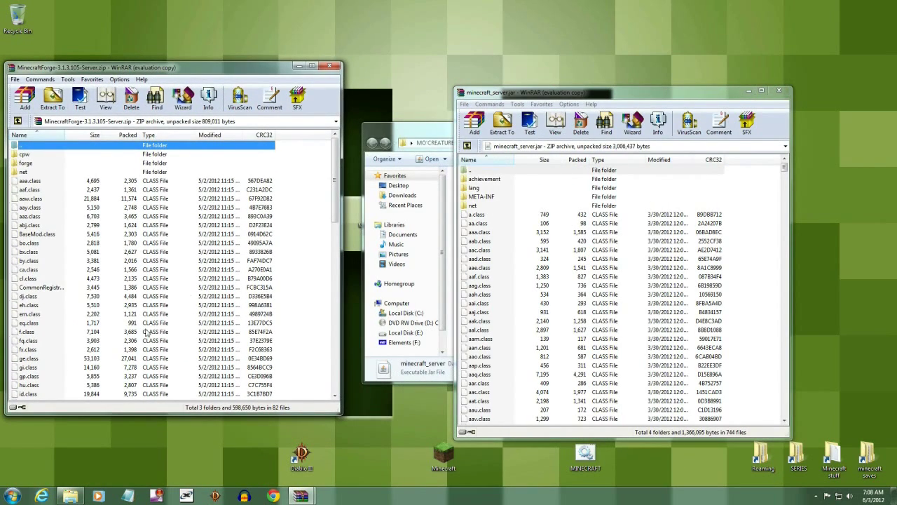
pyautogui.rightClick(42, 272)
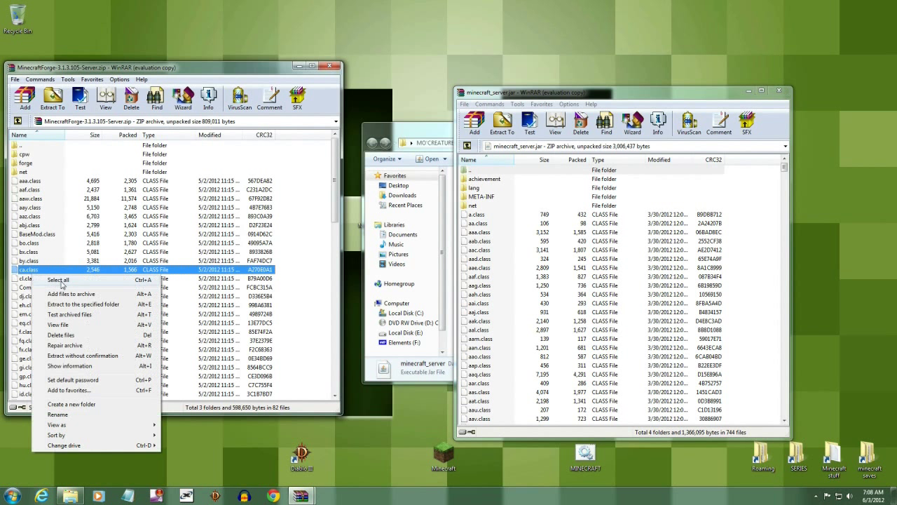
pyautogui.click(59, 279)
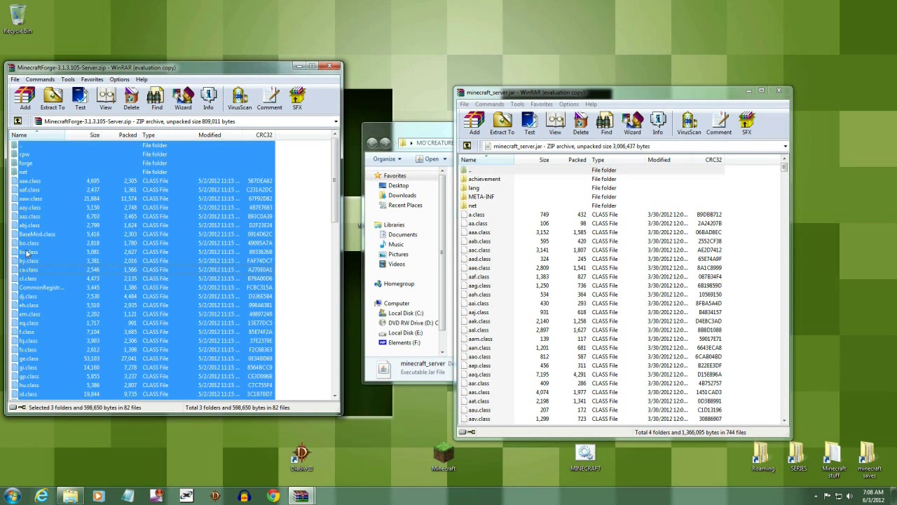
pyautogui.moveTo(50, 248); pyautogui.dragTo(530, 345)
pyautogui.moveTo(530, 345); pyautogui.dragTo(531, 345)
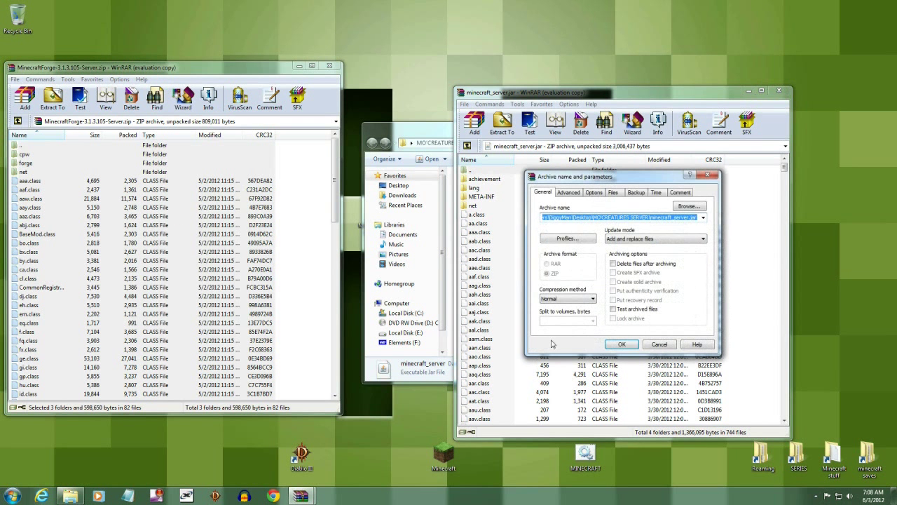
pyautogui.click(621, 344)
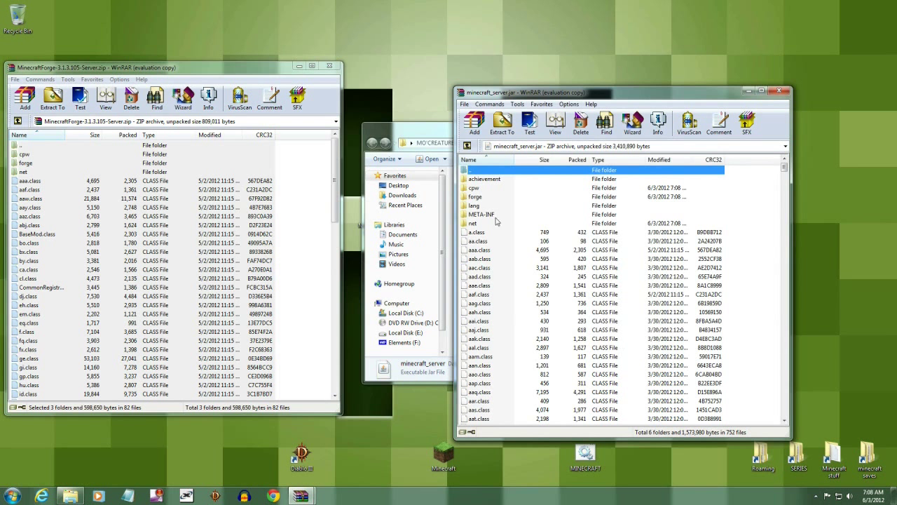
pyautogui.click(332, 67)
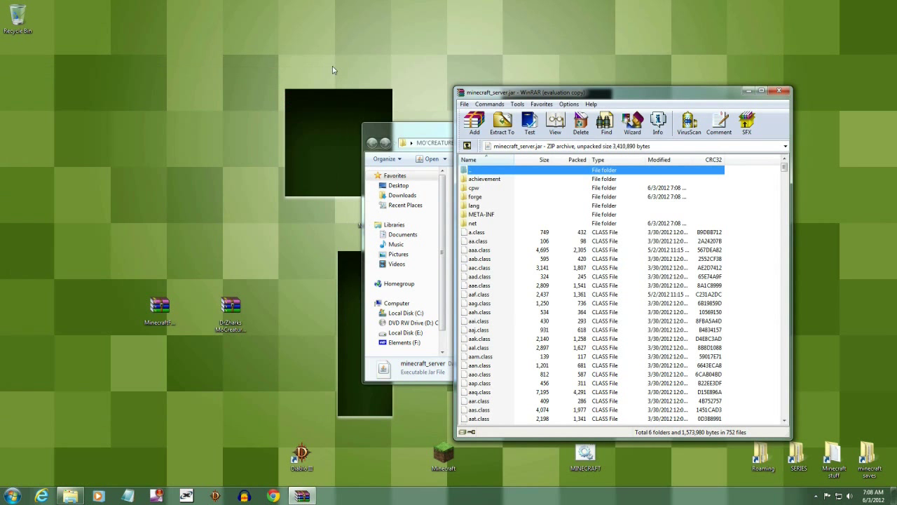
# Add all files from the DrZharks MoCreatures Server v3.6.2 zip to minecraft_server.jar, and close both archives.
pyautogui.doubleClick(232, 312)
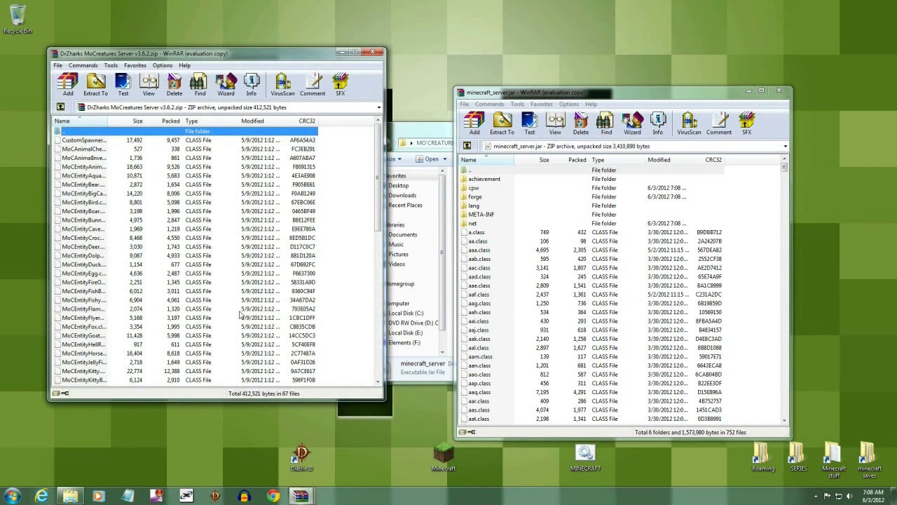
pyautogui.click(95, 274)
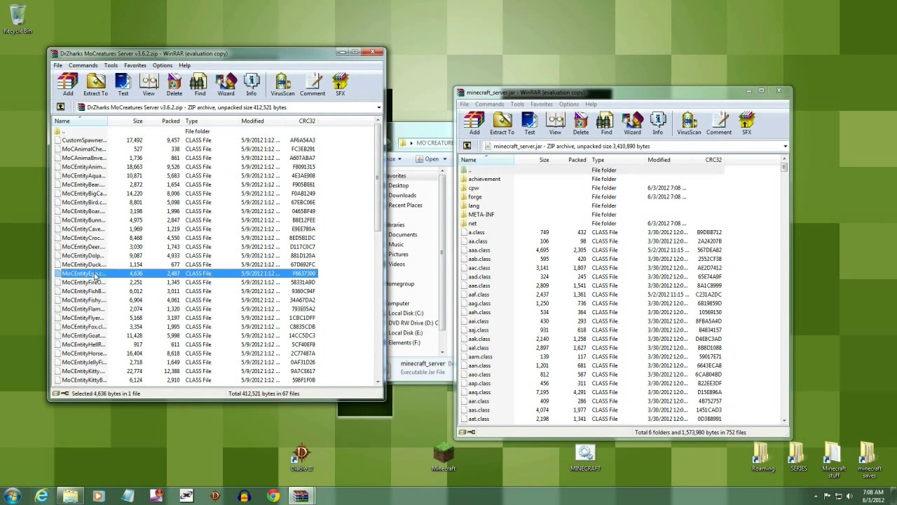
pyautogui.rightClick(95, 276)
pyautogui.click(123, 279)
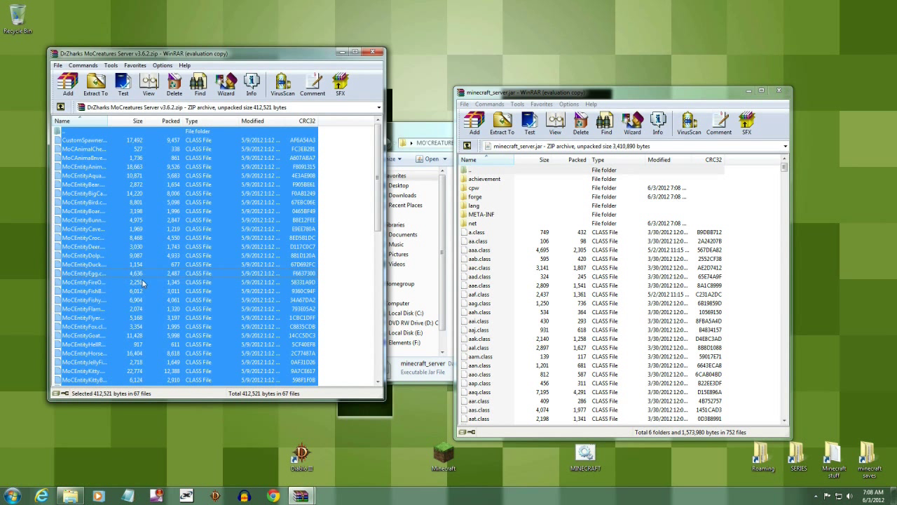
pyautogui.moveTo(84, 238); pyautogui.dragTo(529, 355)
pyautogui.press('Return')
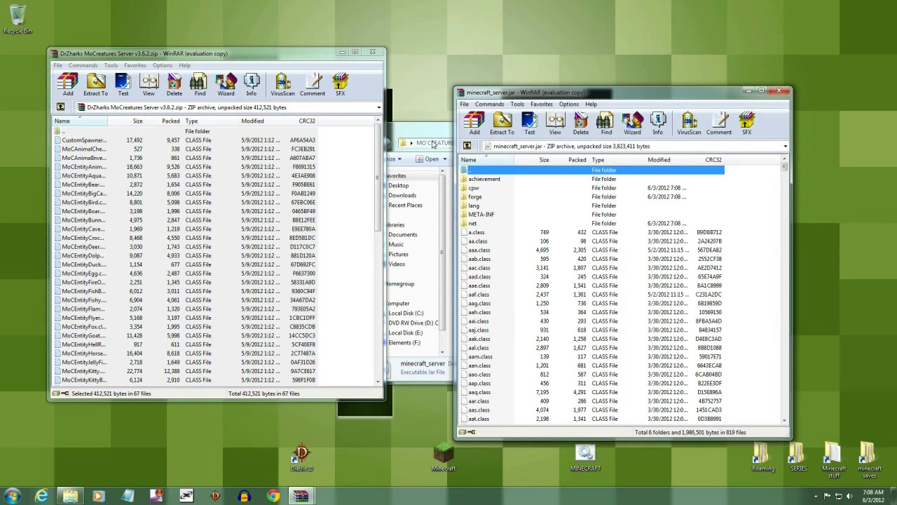
pyautogui.click(372, 52)
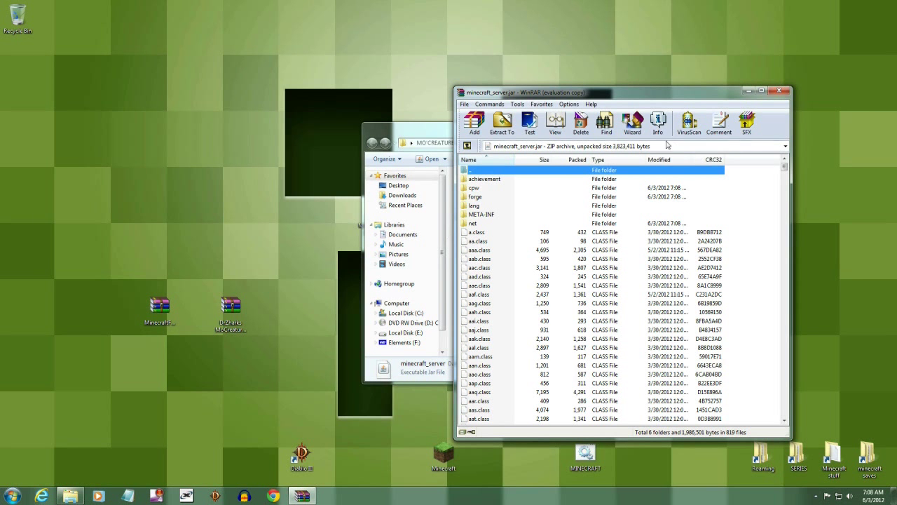
pyautogui.click(779, 90)
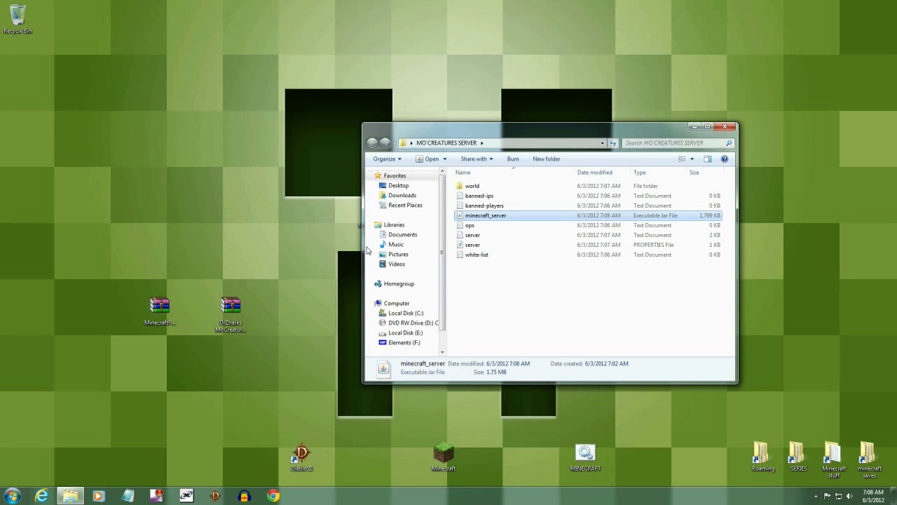
# Delete the world folder from the MO'CREATURES SERVER folder.
pyautogui.click(475, 187)
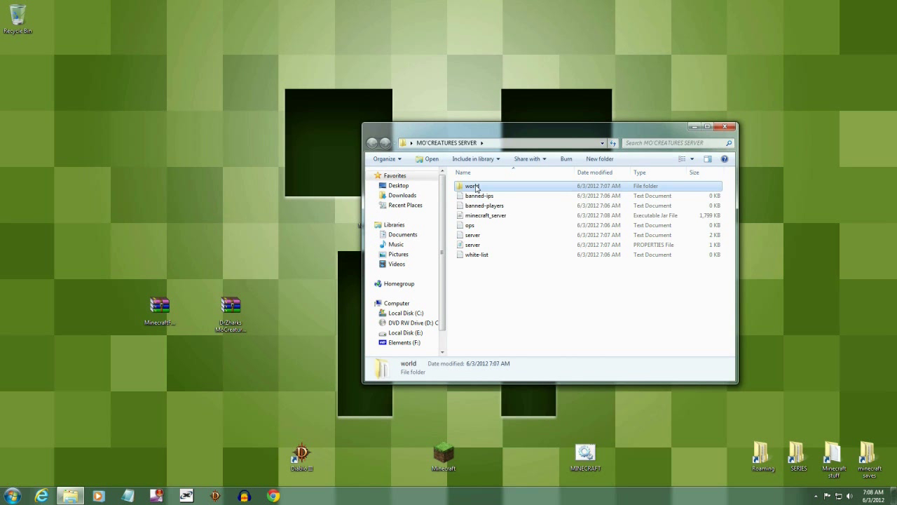
pyautogui.rightClick(476, 186)
pyautogui.click(500, 354)
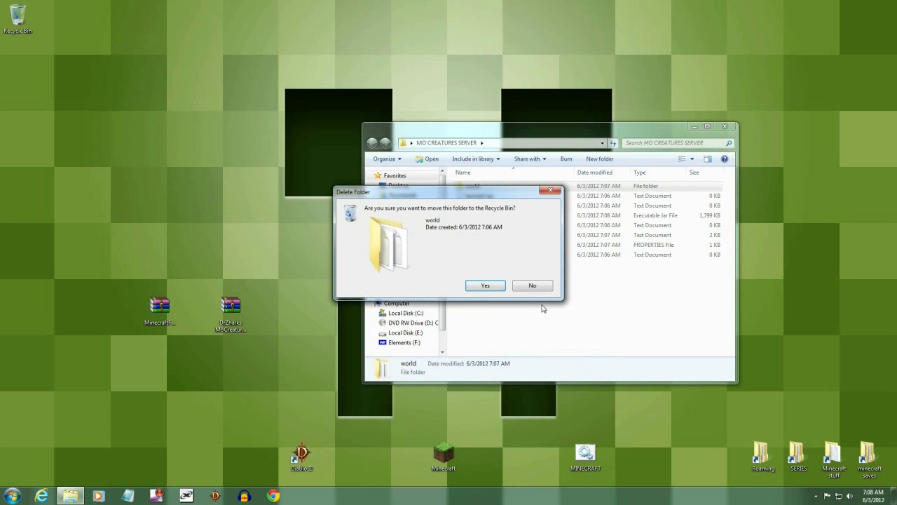
pyautogui.click(495, 290)
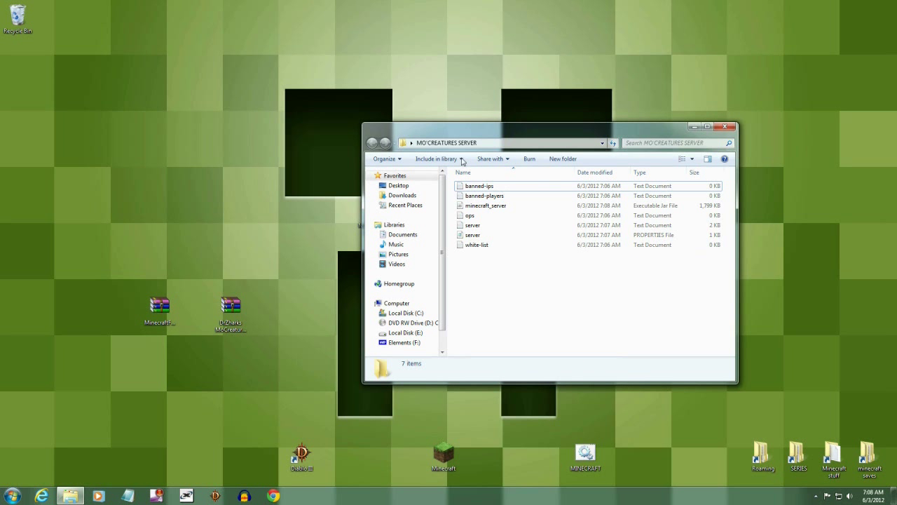
# Run the modded minecraft_server from the folder and review its startup log for mod loading and world generation.
pyautogui.click(486, 210)
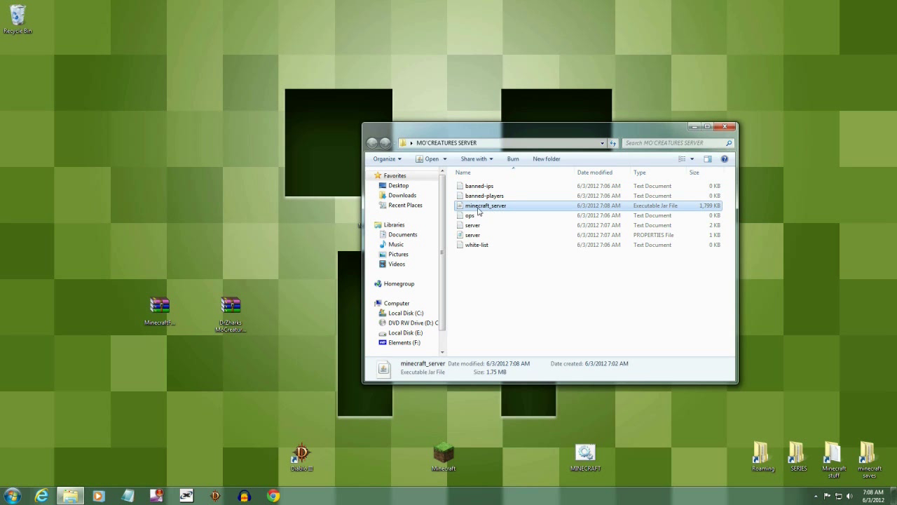
pyautogui.doubleClick(482, 208)
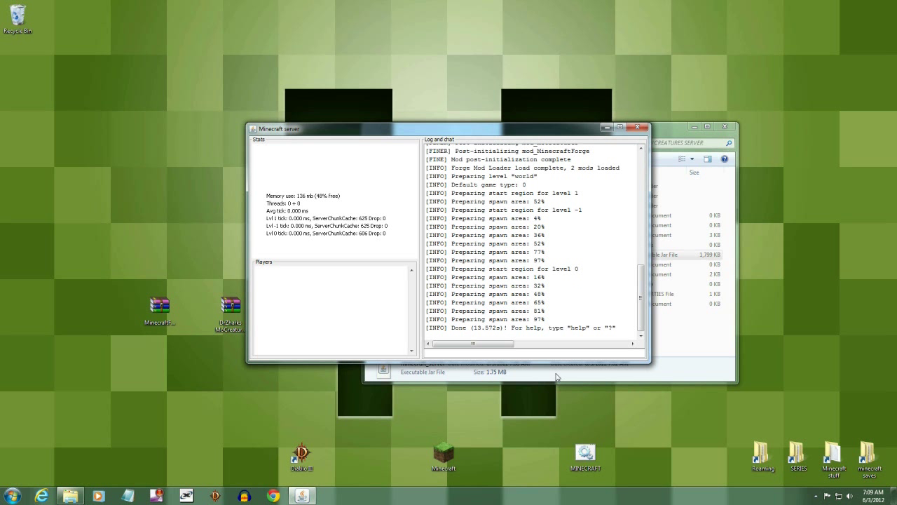
pyautogui.moveTo(641, 300); pyautogui.dragTo(643, 216)
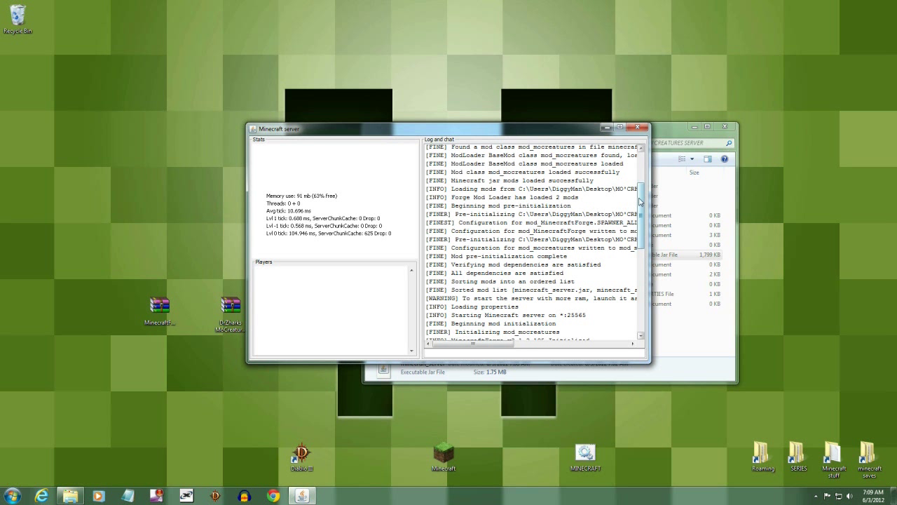
pyautogui.scroll(-2, 640, 216)
pyautogui.scroll(-2, 640, 216)
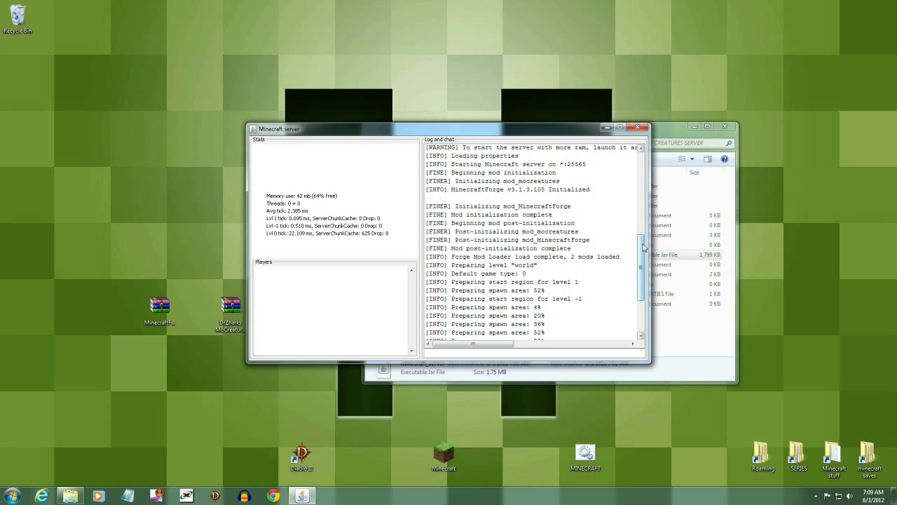
pyautogui.moveTo(643, 247); pyautogui.dragTo(636, 300)
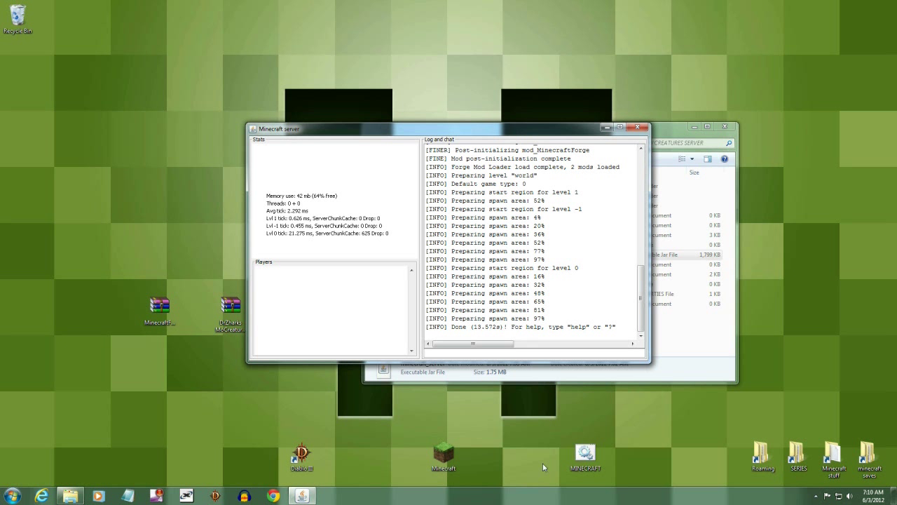
# Launch the game with the MINECRAFT desktop file, log in with the saved account, and maximize the game window.
pyautogui.doubleClick(588, 461)
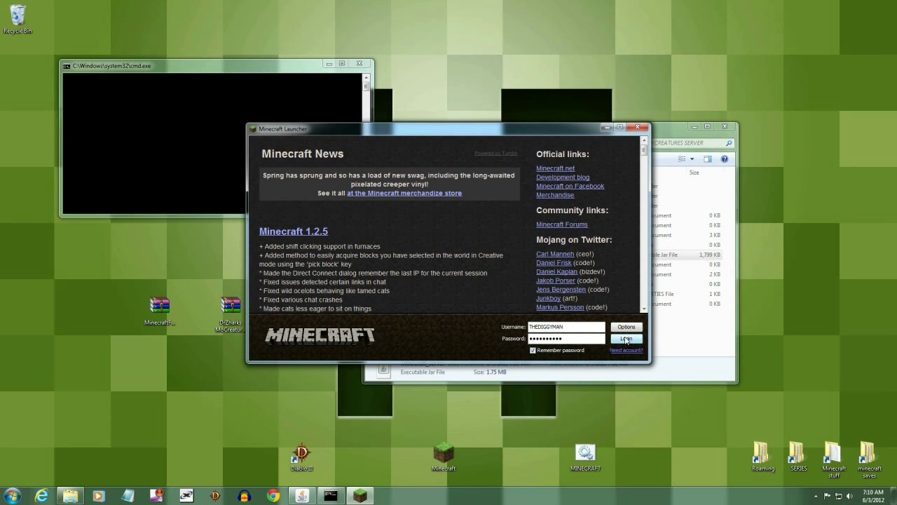
pyautogui.click(626, 339)
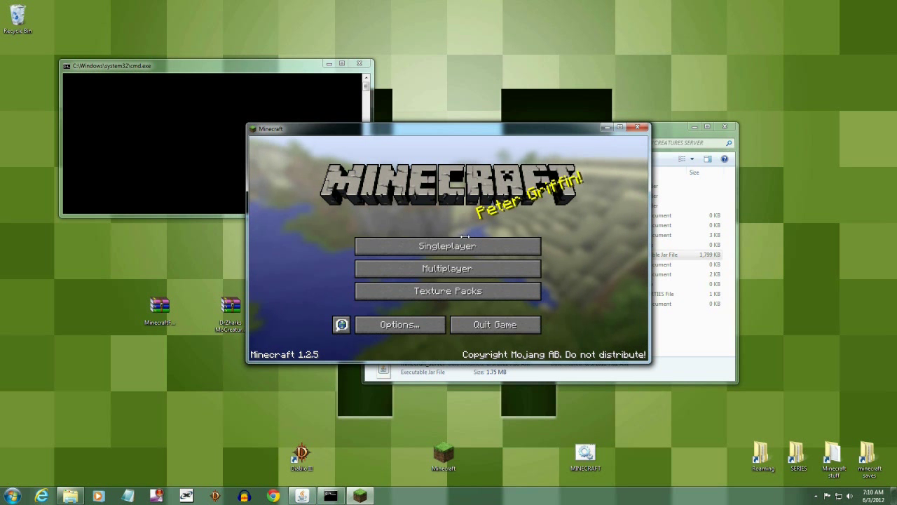
pyautogui.moveTo(572, 122); pyautogui.dragTo(521, 186)
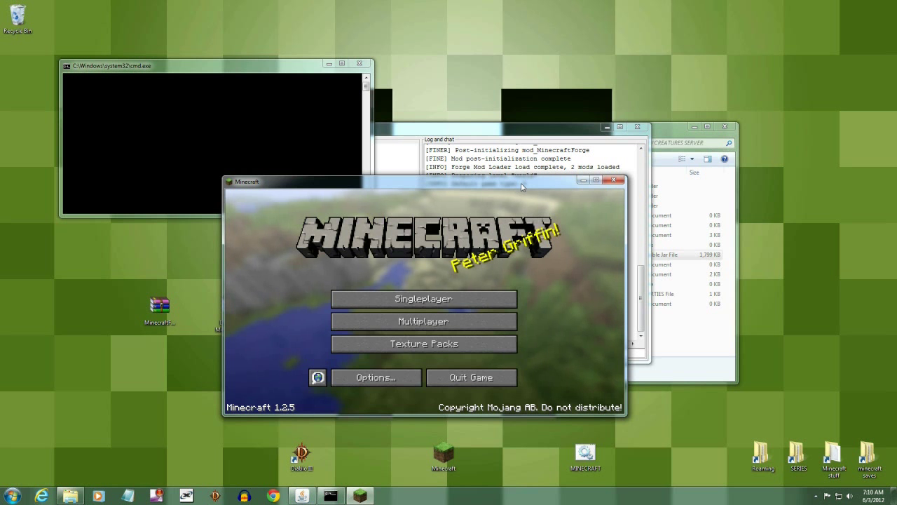
pyautogui.moveTo(501, 187); pyautogui.dragTo(420, 288)
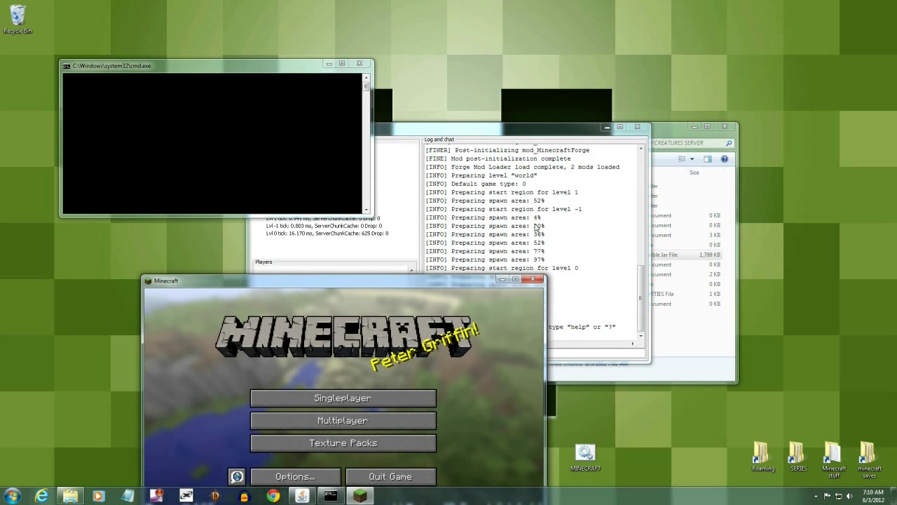
pyautogui.moveTo(294, 284); pyautogui.dragTo(340, 189)
pyautogui.click(561, 182)
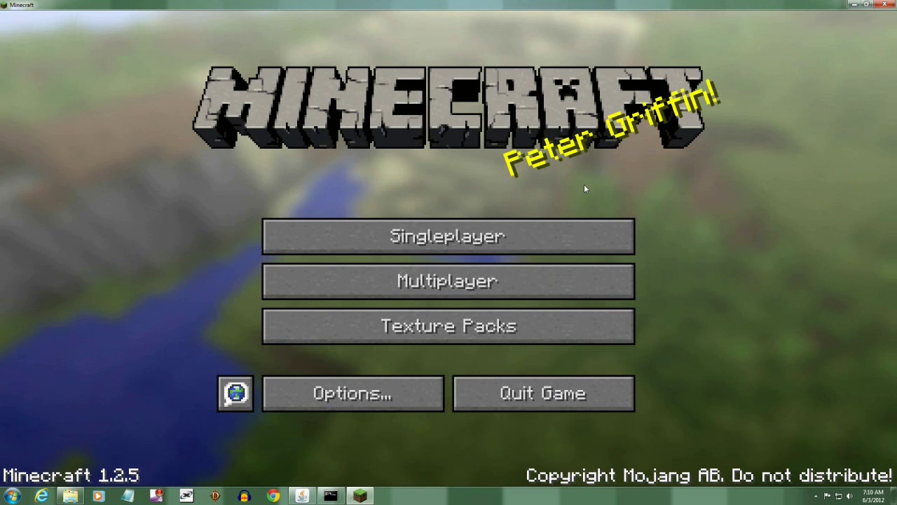
# Join the multiplayer server by direct connection to the address LOCALHOST.
pyautogui.click(528, 283)
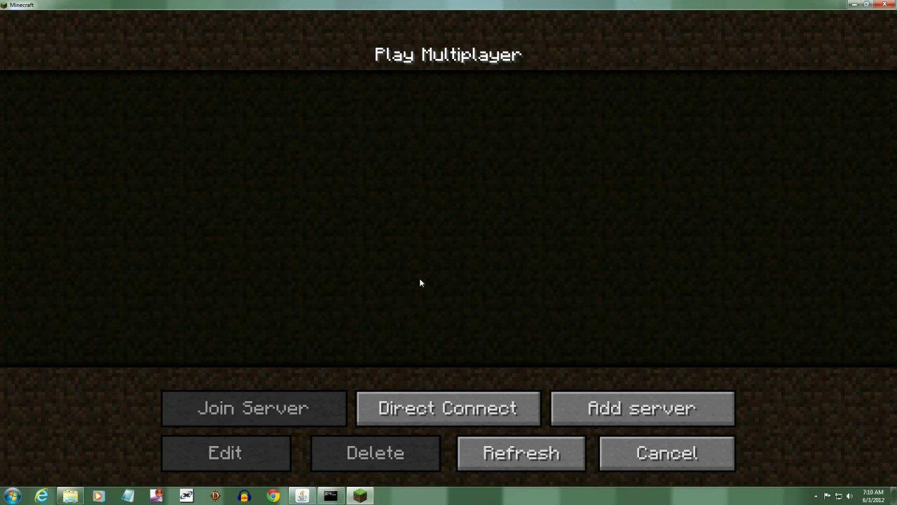
pyautogui.click(415, 412)
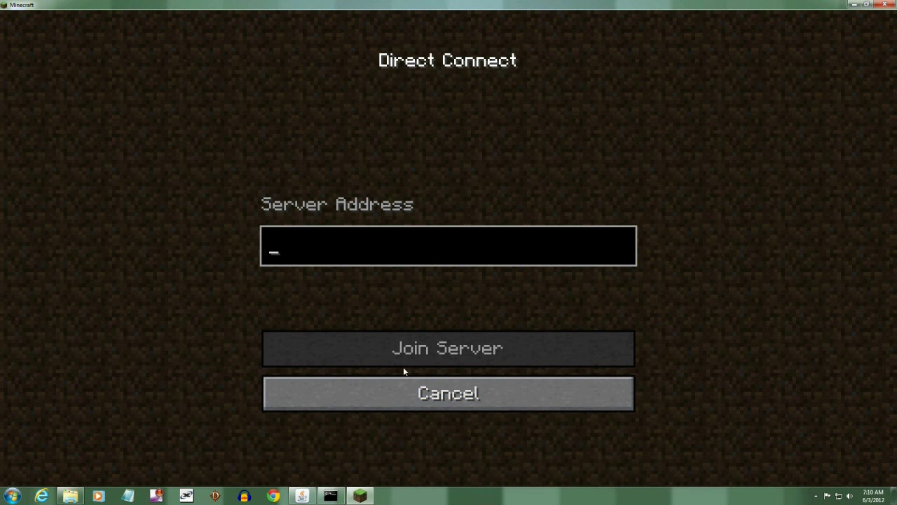
pyautogui.write('LOC')
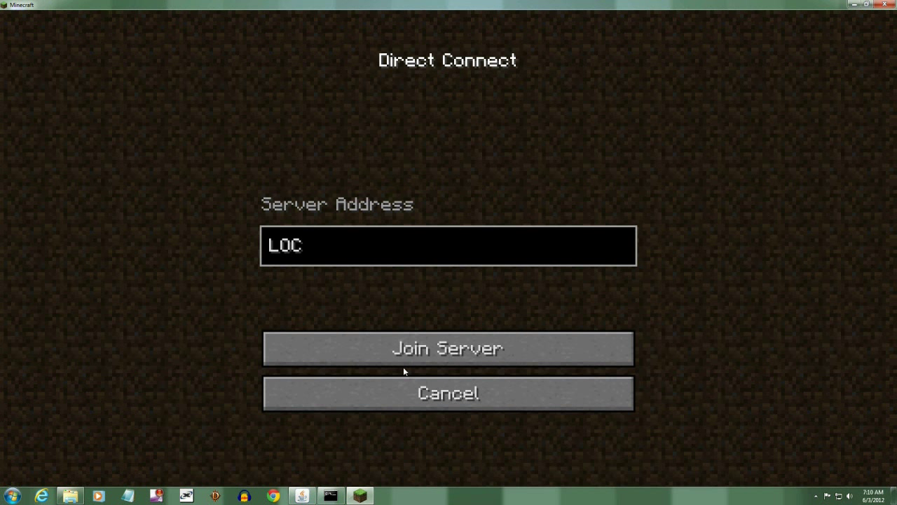
pyautogui.write('ALHOST')
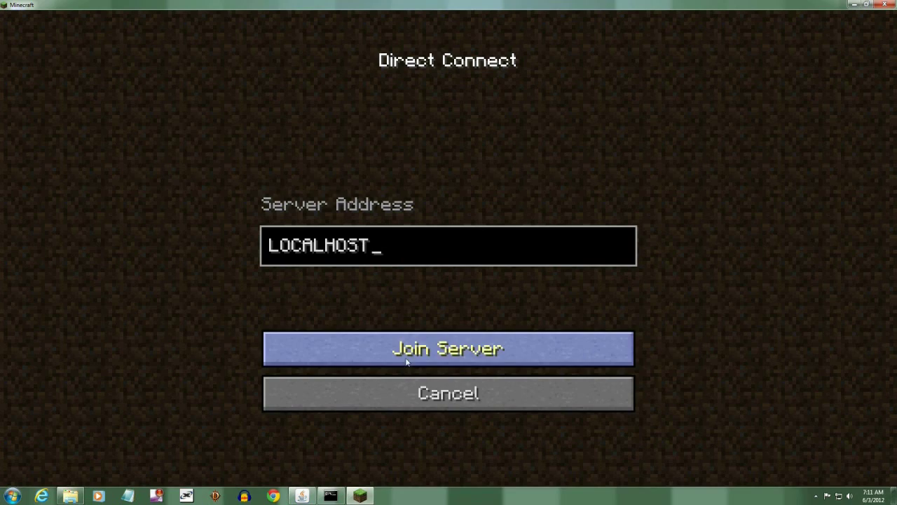
pyautogui.click(439, 349)
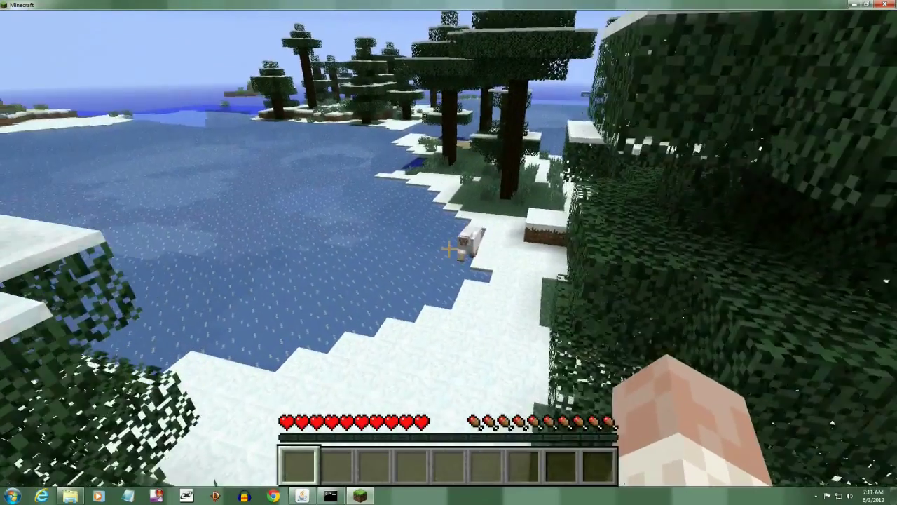
# Explore the frozen lakeshore and snowy forest on the server's new world, looking for creatures added by the Mo'Creatures mod.
pyautogui.press('w')
pyautogui.press('w')
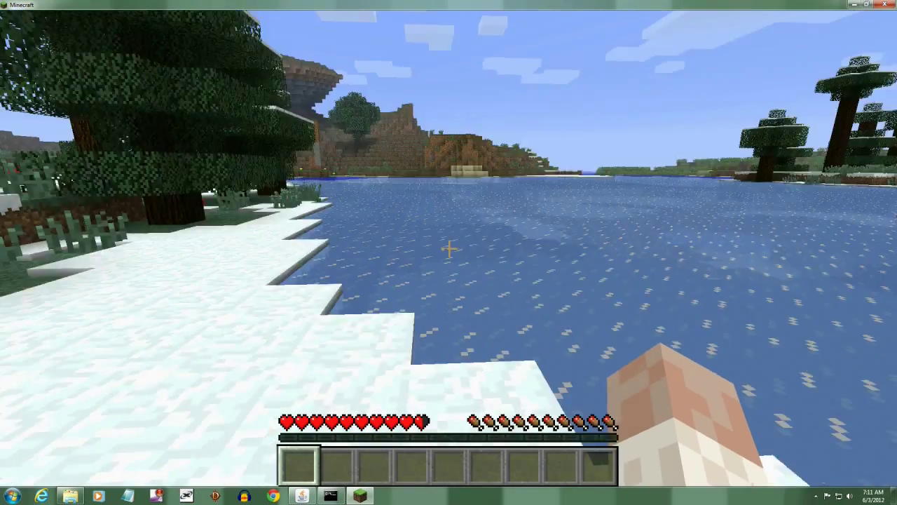
pyautogui.press('w')
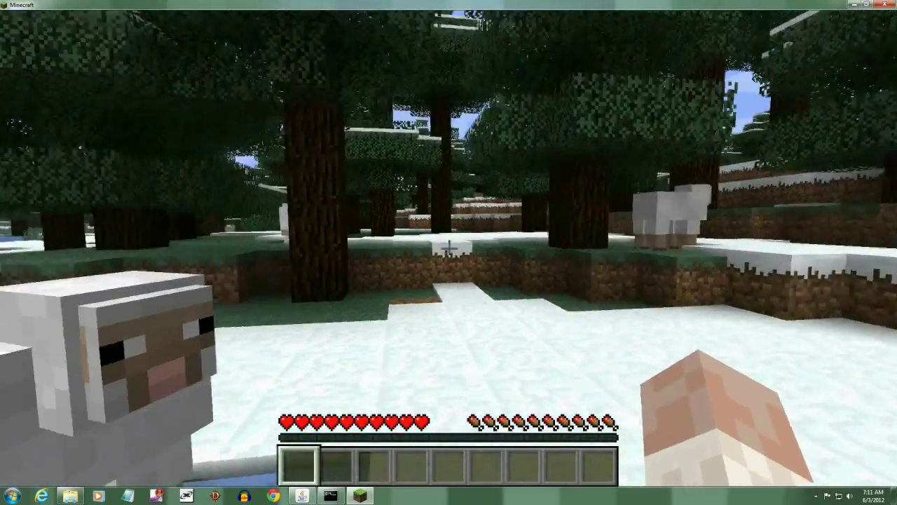
pyautogui.press('w')
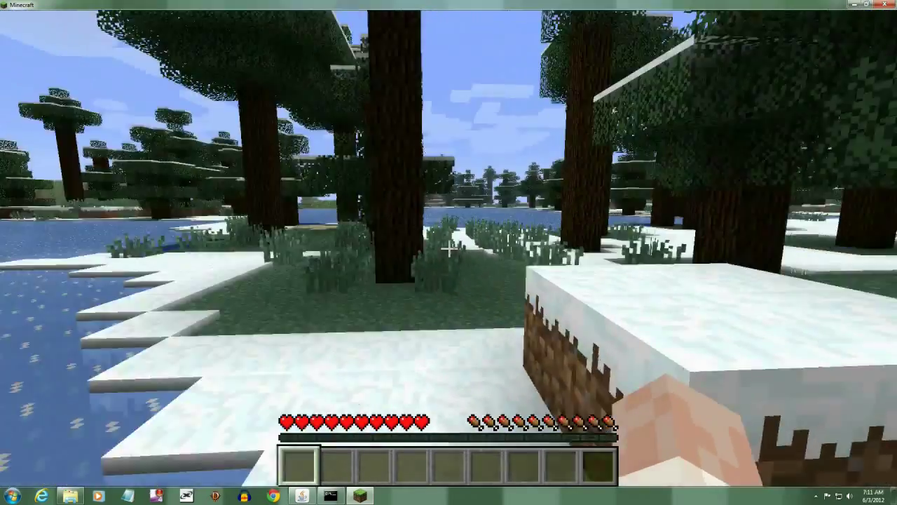
pyautogui.press('w')
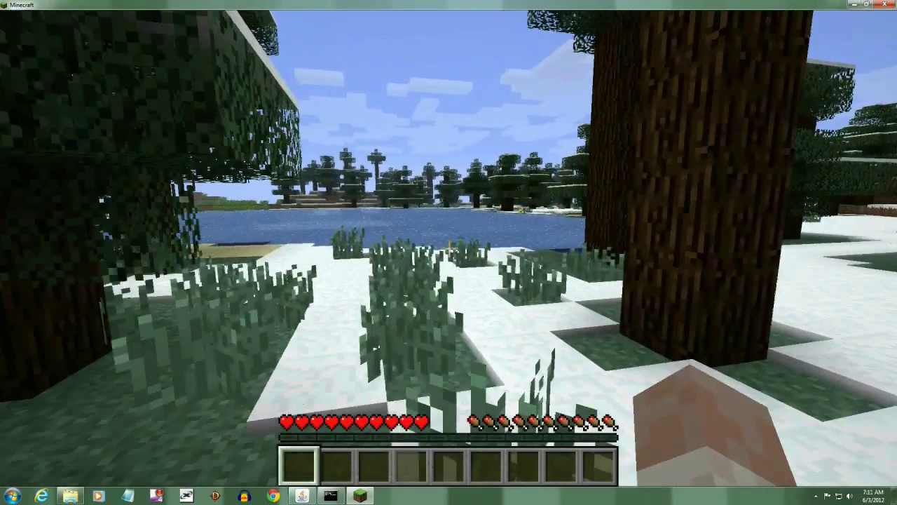
pyautogui.press('w')
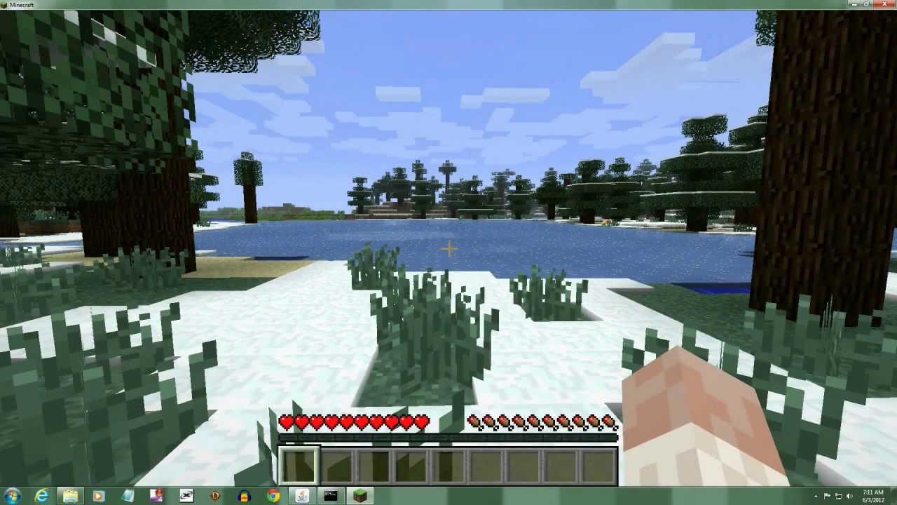
pyautogui.press('w')
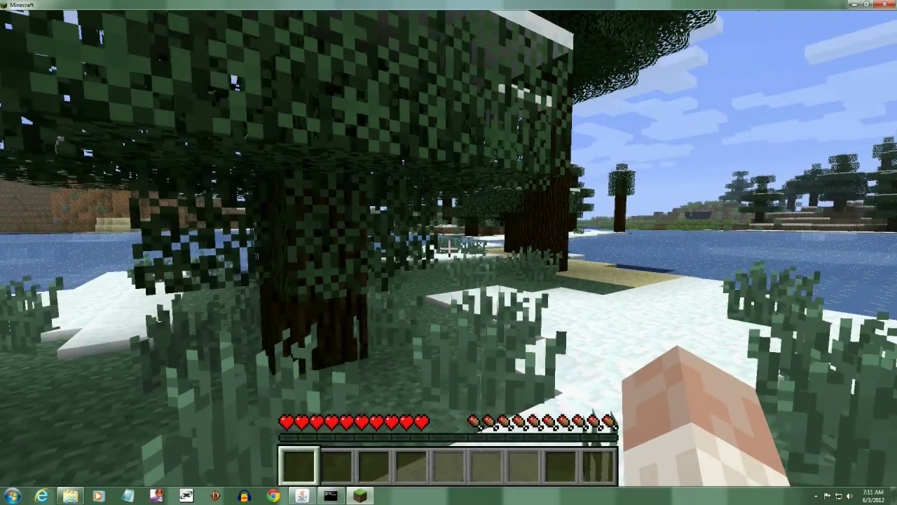
pyautogui.press('w')
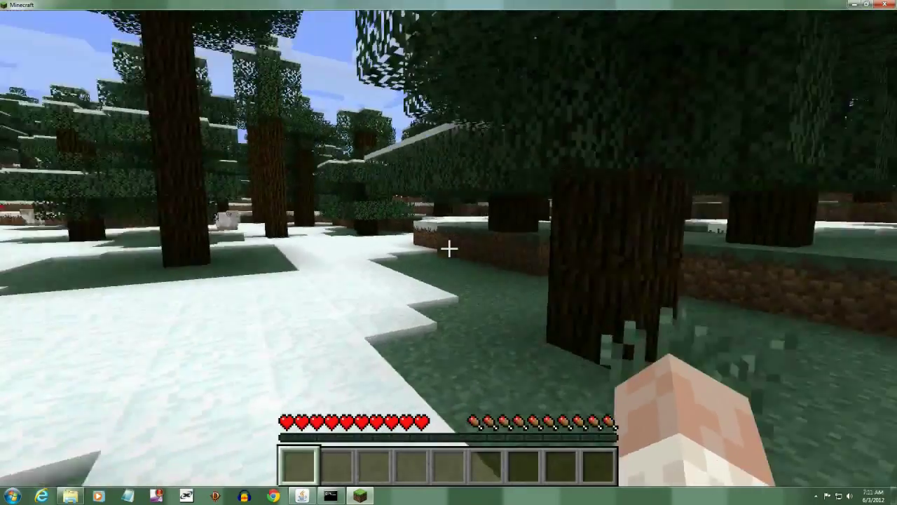
pyautogui.press('w')
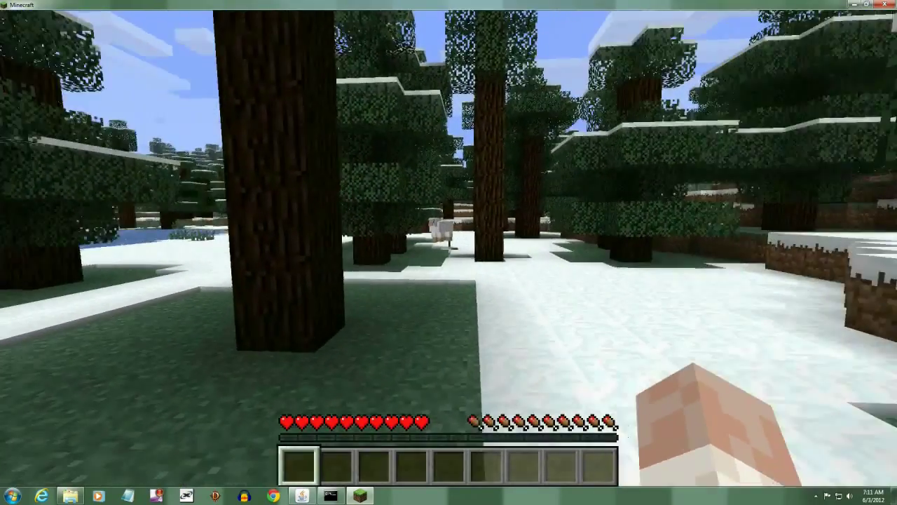
pyautogui.press('w')
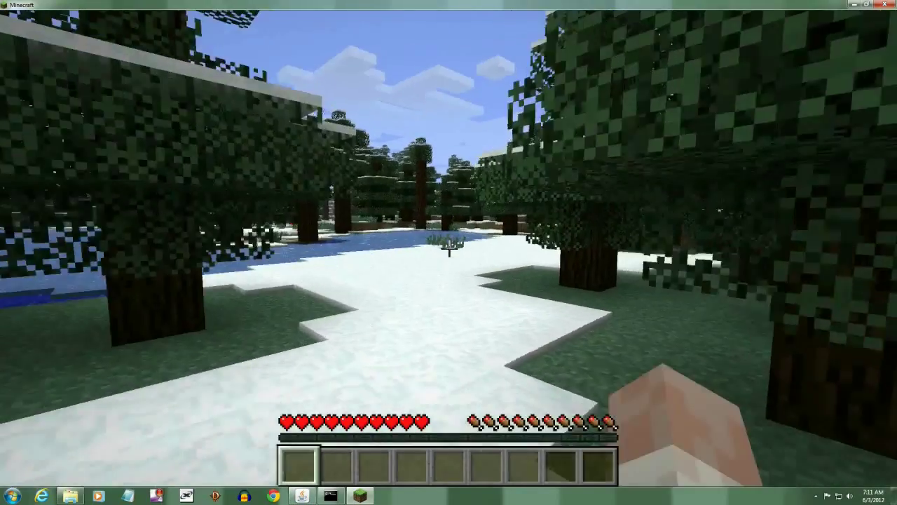
pyautogui.press('w')
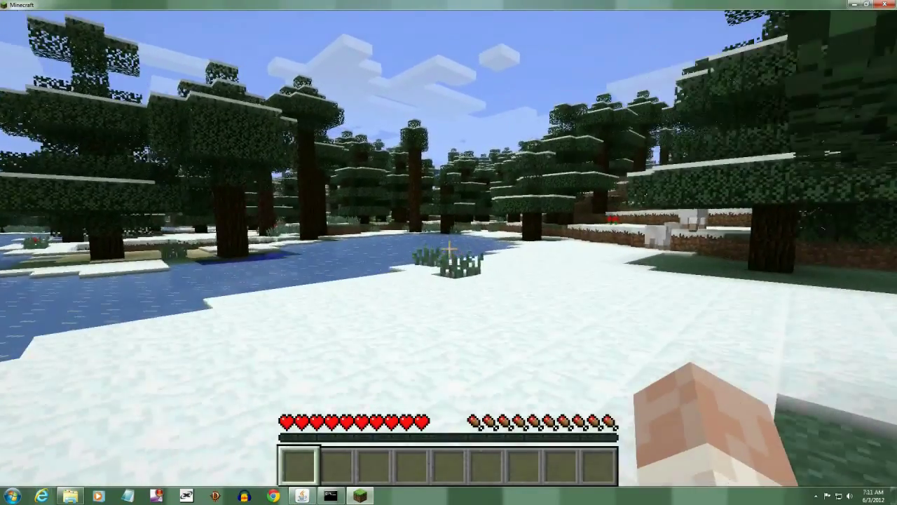
pyautogui.press('w')
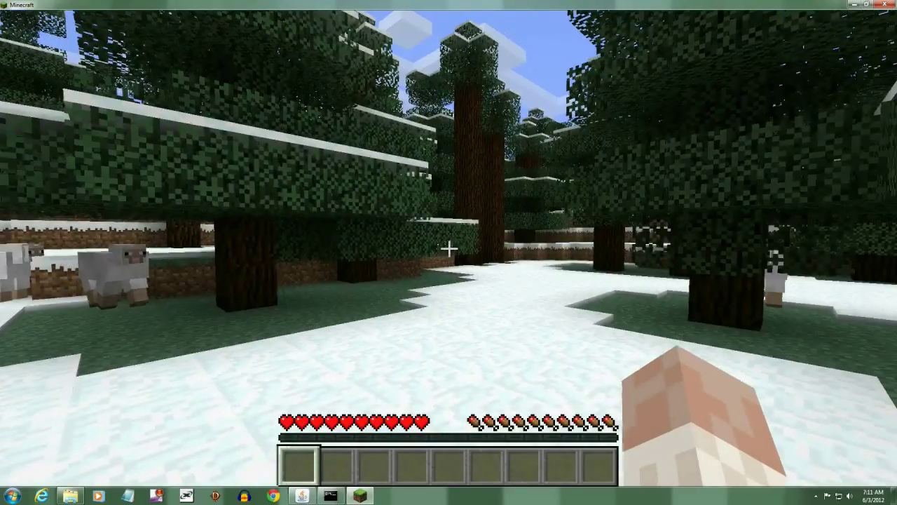
pyautogui.press('w')
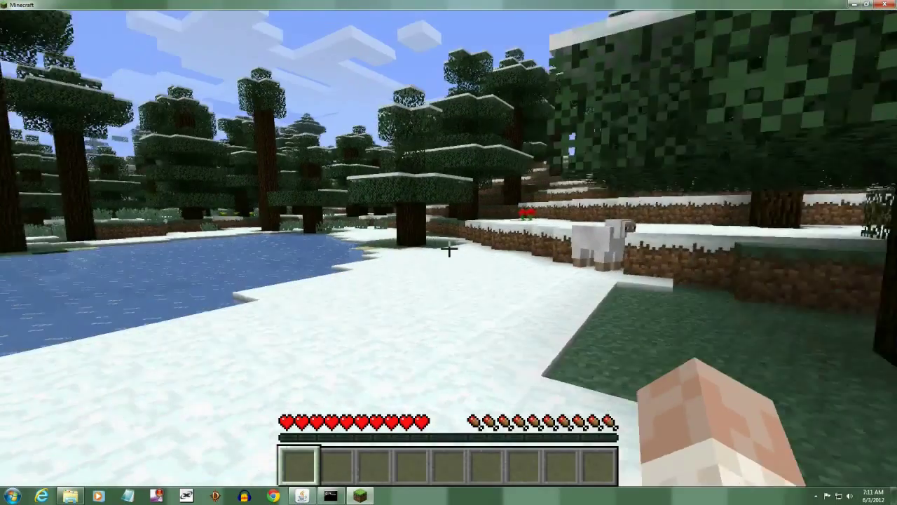
pyautogui.press('w')
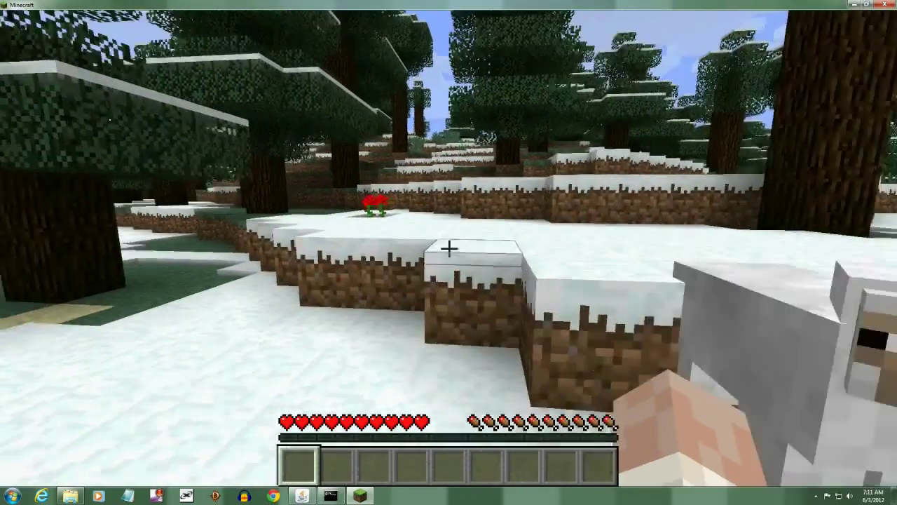
pyautogui.press('w')
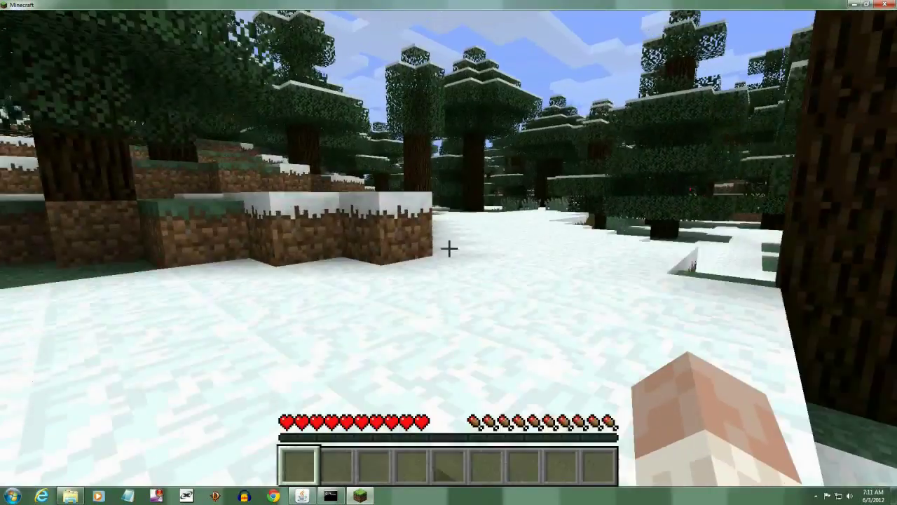
pyautogui.press('w')
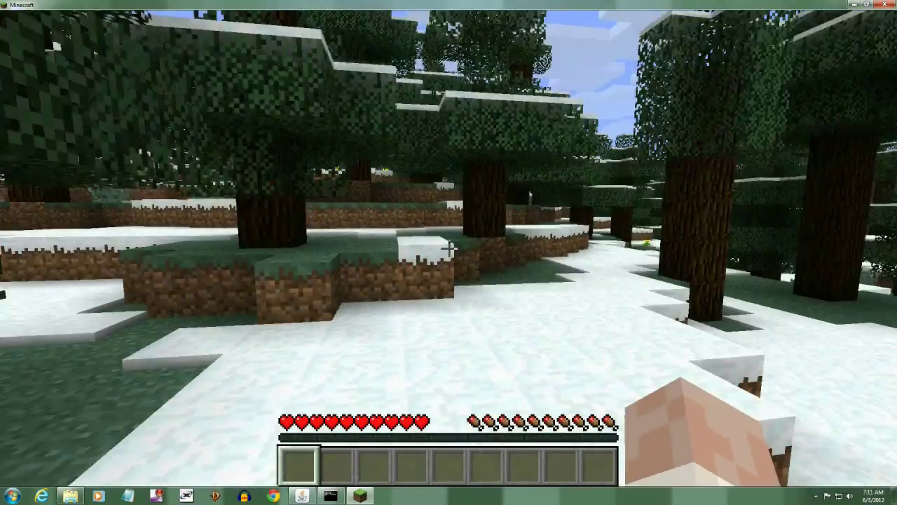
pyautogui.press('w')
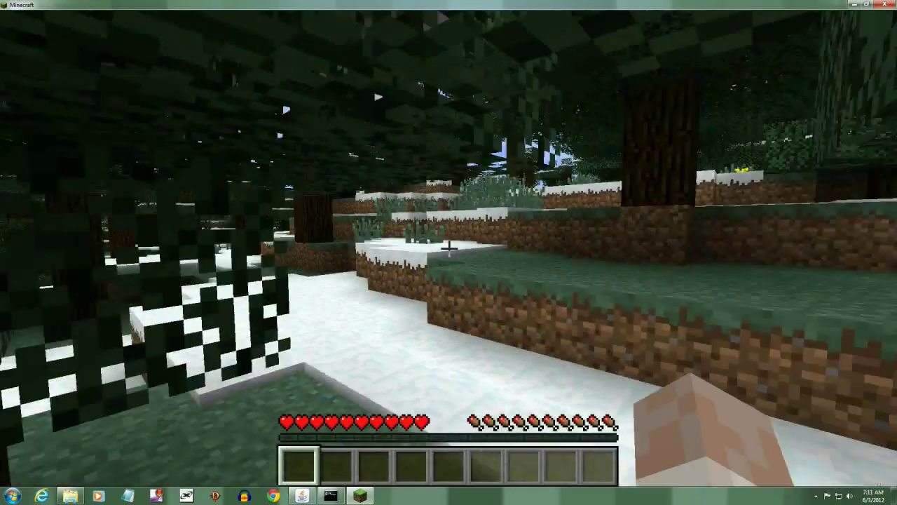
pyautogui.press('w')
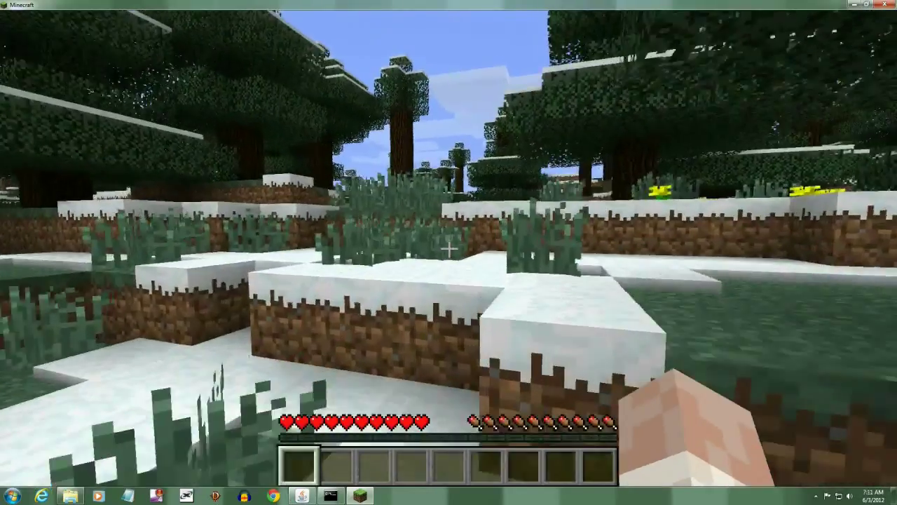
pyautogui.press('w')
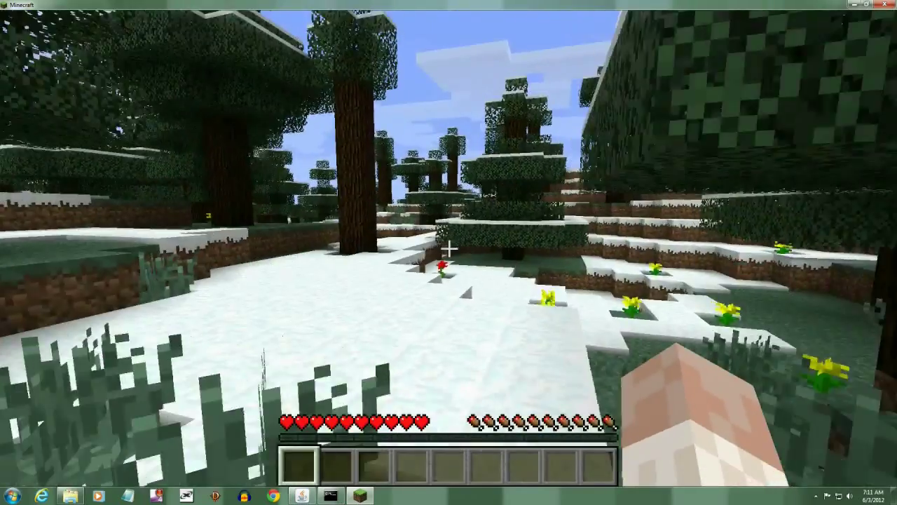